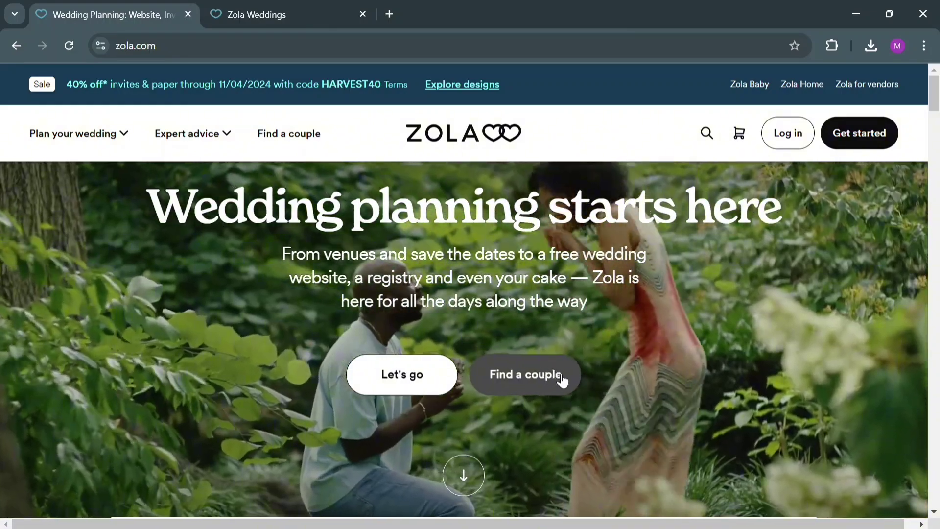
- Scroll through the zola.com 'Wedding planning starts here' homepage
{"action": "scroll", "coordinate": [657, 341], "scroll_direction": "down", "scroll_amount": 3}
{"action": "scroll", "coordinate": [657, 338], "scroll_direction": "up", "scroll_amount": 3}
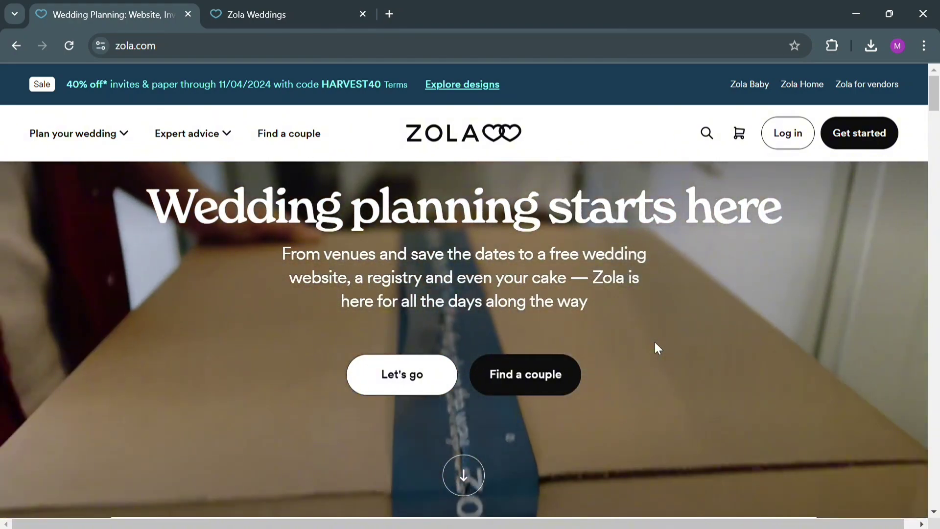
{"action": "scroll", "coordinate": [657, 348], "scroll_direction": "down", "scroll_amount": 10}
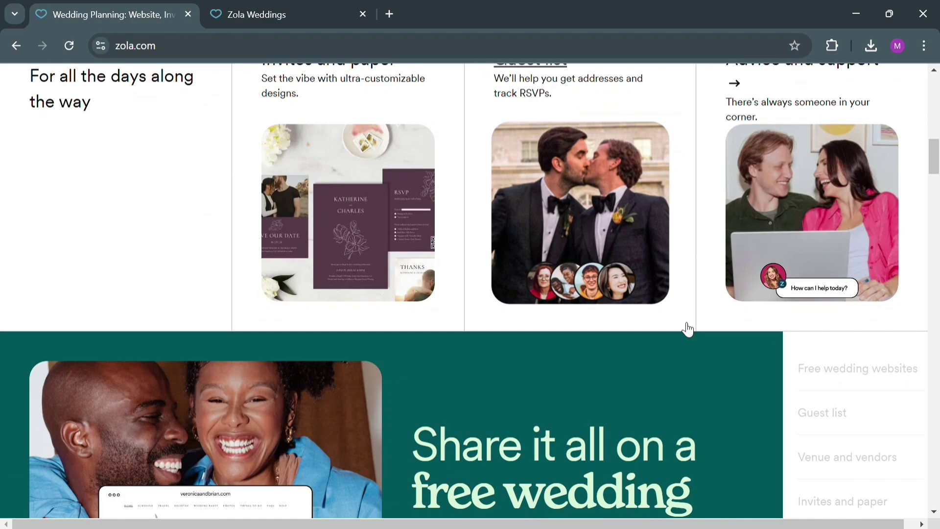
{"action": "scroll", "coordinate": [685, 326], "scroll_direction": "down", "scroll_amount": 10}
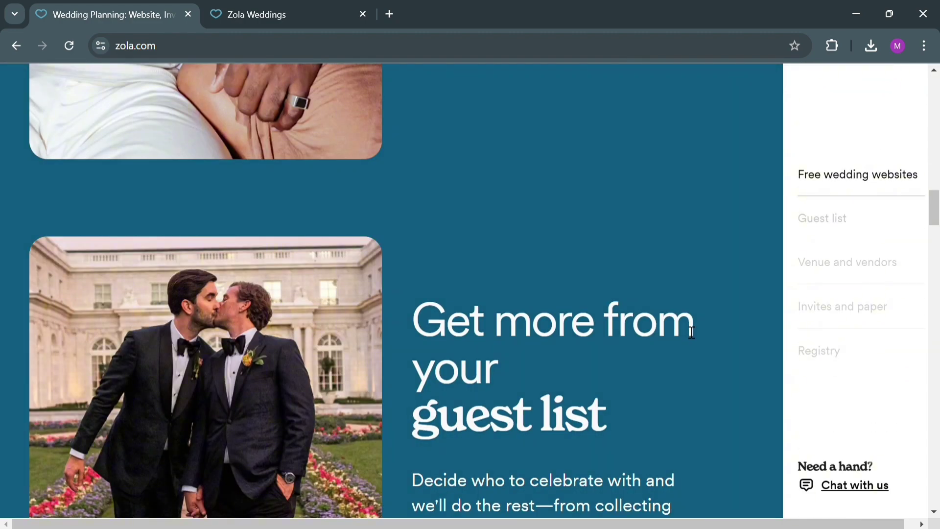
{"action": "scroll", "coordinate": [688, 338], "scroll_direction": "down", "scroll_amount": 15}
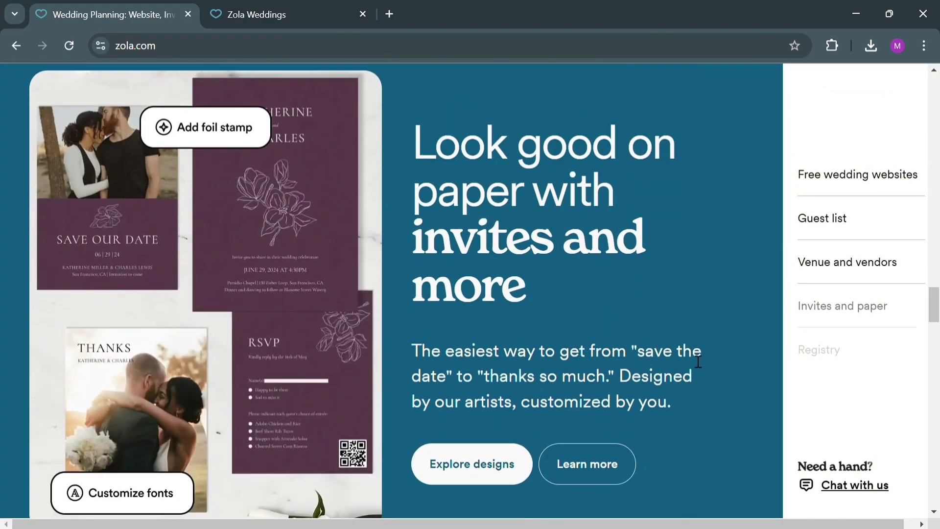
{"action": "scroll", "coordinate": [695, 361], "scroll_direction": "down", "scroll_amount": 15}
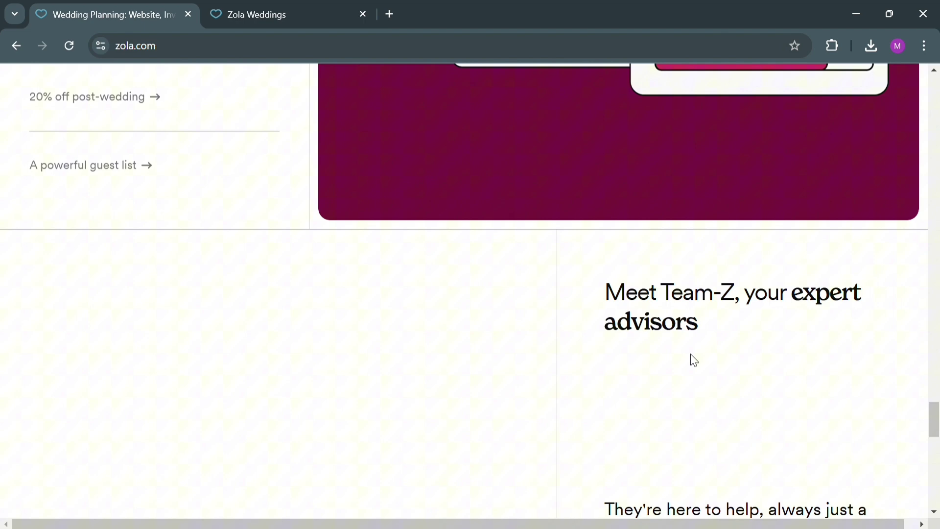
{"action": "scroll", "coordinate": [695, 360], "scroll_direction": "down", "scroll_amount": 15}
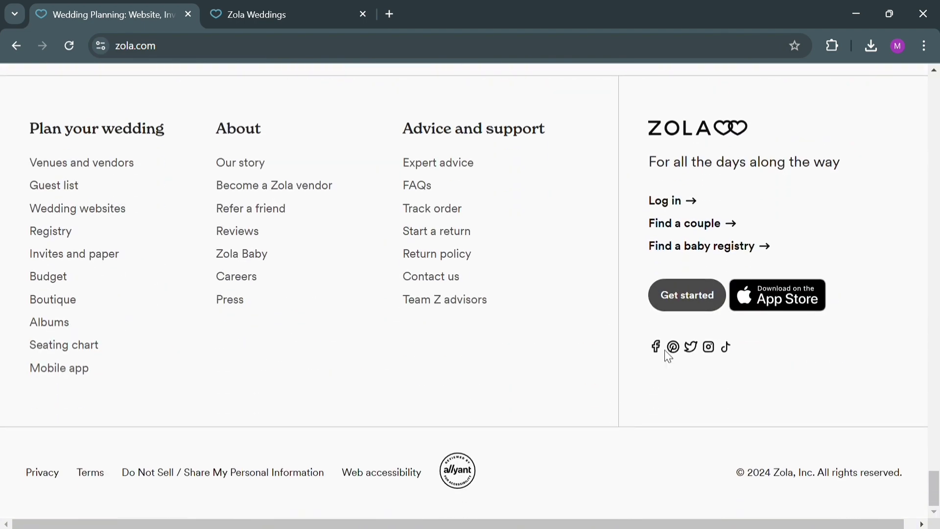
{"action": "scroll", "coordinate": [669, 352], "scroll_direction": "up", "scroll_amount": 20}
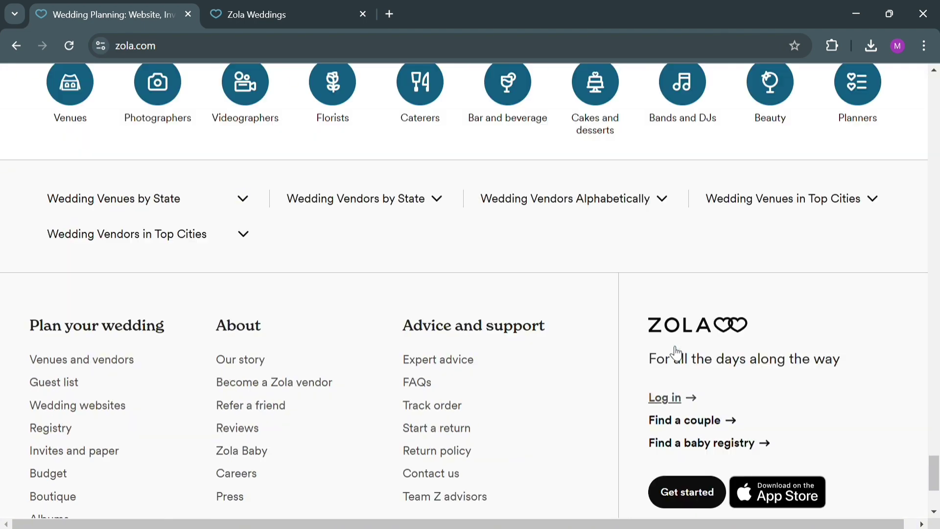
{"action": "scroll", "coordinate": [676, 339], "scroll_direction": "up", "scroll_amount": 8}
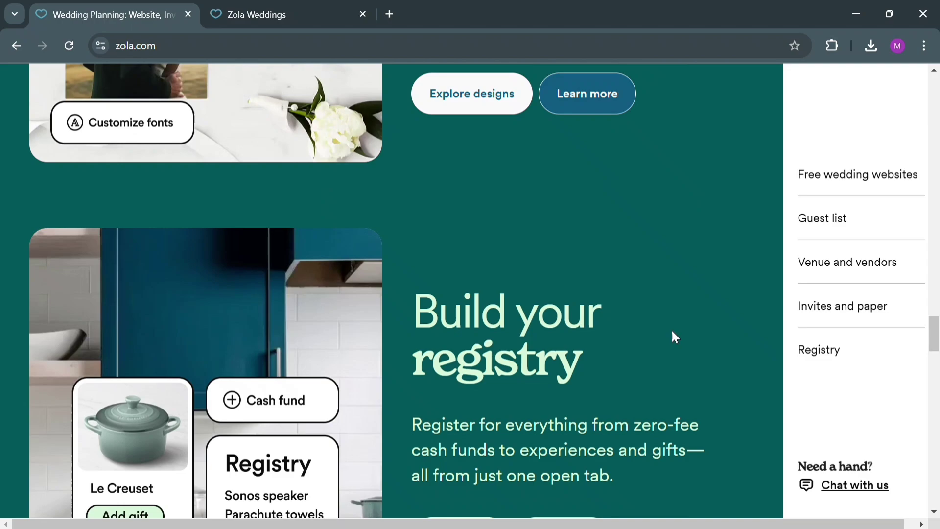
{"action": "scroll", "coordinate": [676, 346], "scroll_direction": "up", "scroll_amount": 10}
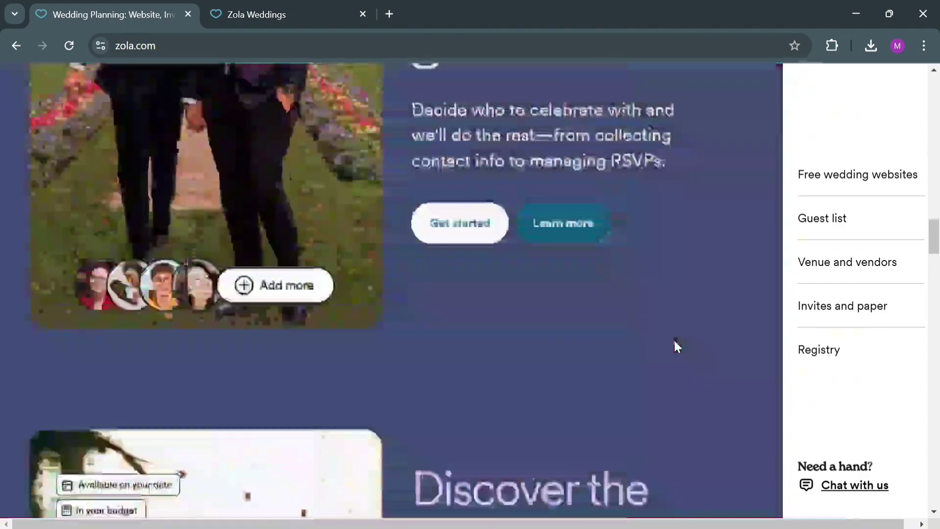
{"action": "scroll", "coordinate": [676, 341], "scroll_direction": "up", "scroll_amount": 15}
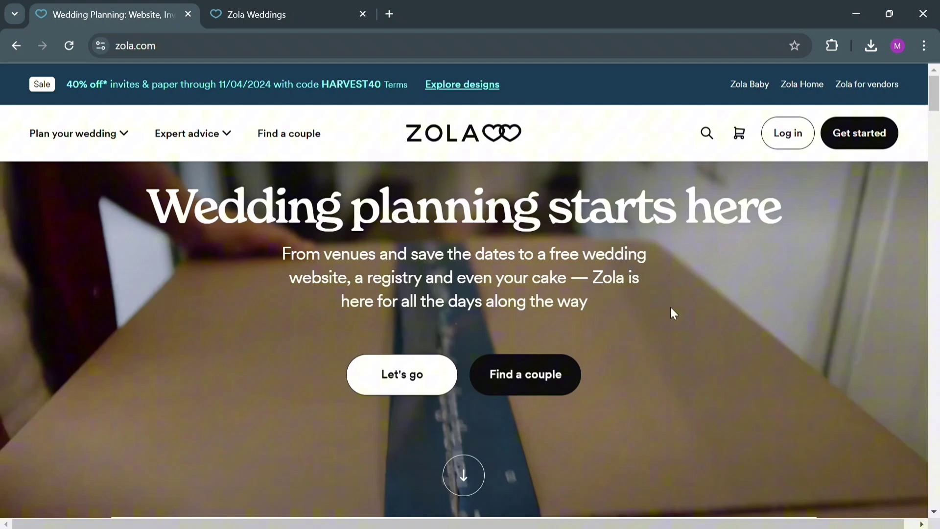
- Show the Plan your wedding and Expert advice menu options
{"action": "scroll", "coordinate": [670, 305], "scroll_direction": "down", "scroll_amount": 3}
{"action": "scroll", "coordinate": [672, 305], "scroll_direction": "up", "scroll_amount": 3}
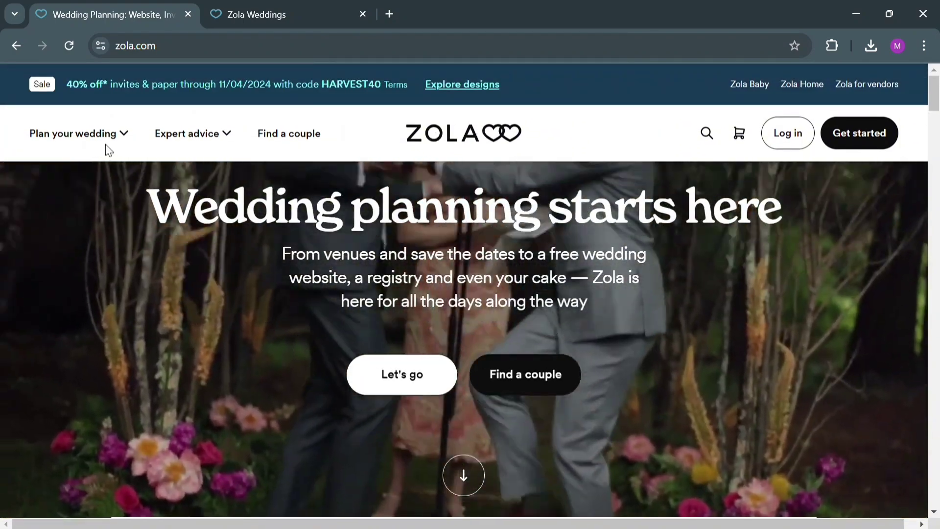
{"action": "left_click", "coordinate": [126, 139]}
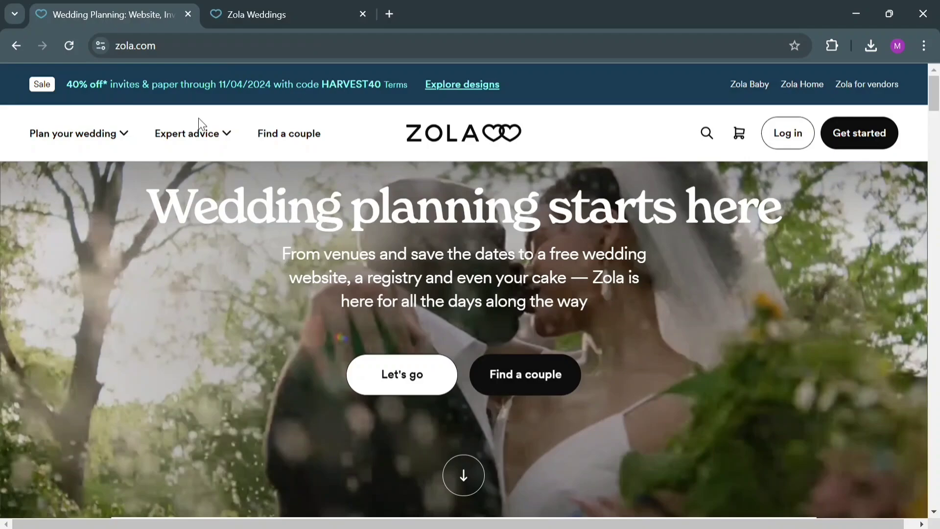
{"action": "mouse_move", "coordinate": [238, 134]}
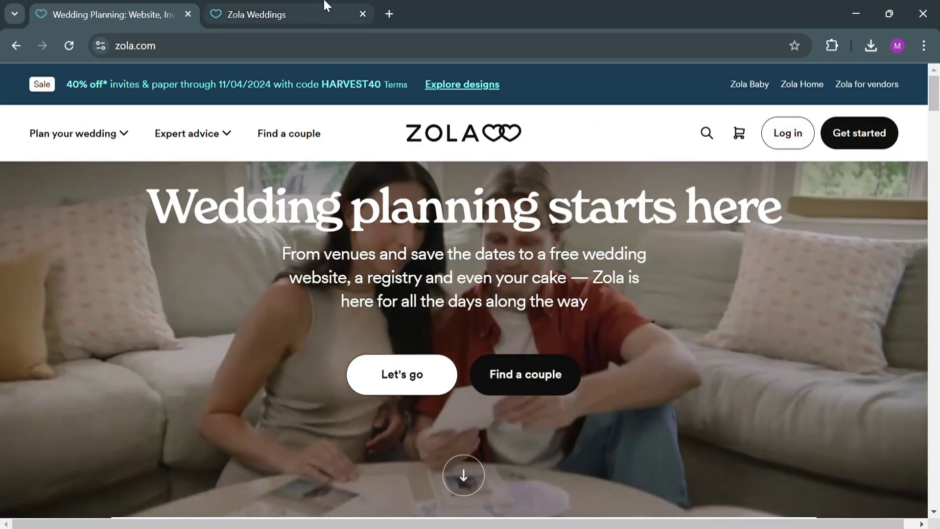
- On the onboarding tab, answer 'Newly engaged and exploring' and continue
{"action": "left_click", "coordinate": [315, 6]}
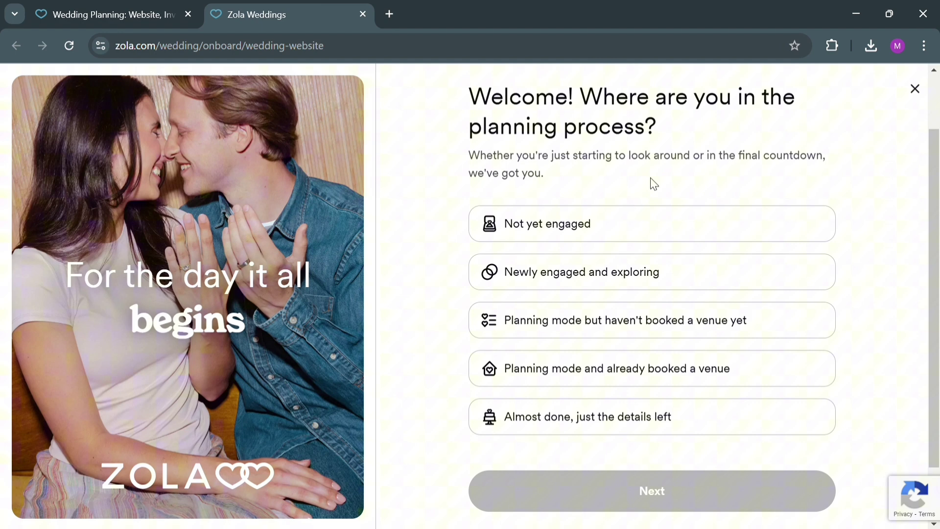
{"action": "scroll", "coordinate": [655, 184], "scroll_direction": "up", "scroll_amount": 2}
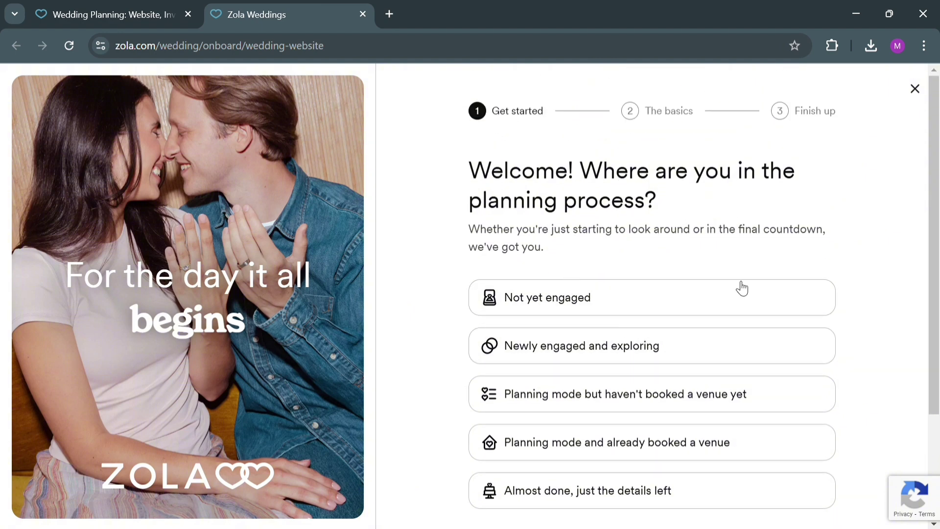
{"action": "scroll", "coordinate": [722, 307], "scroll_direction": "down", "scroll_amount": 2}
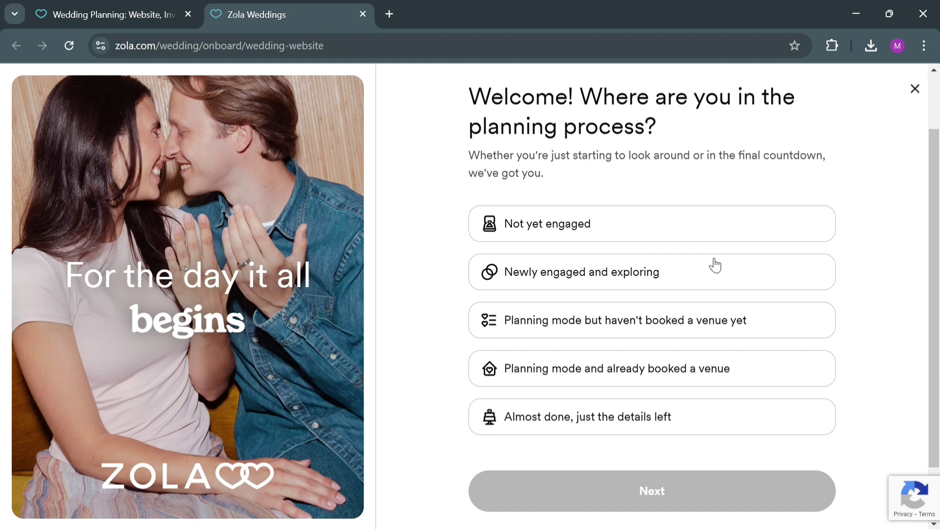
{"action": "left_click", "coordinate": [711, 285]}
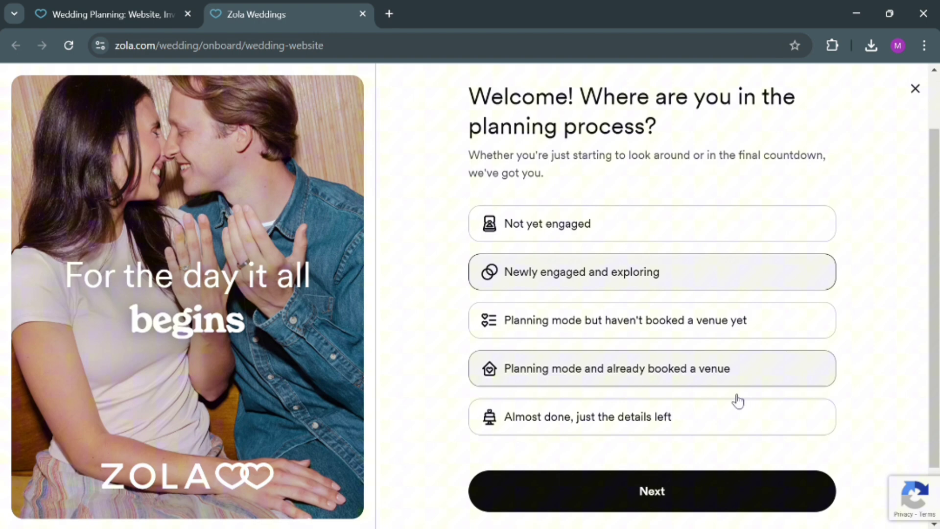
{"action": "left_click", "coordinate": [718, 496]}
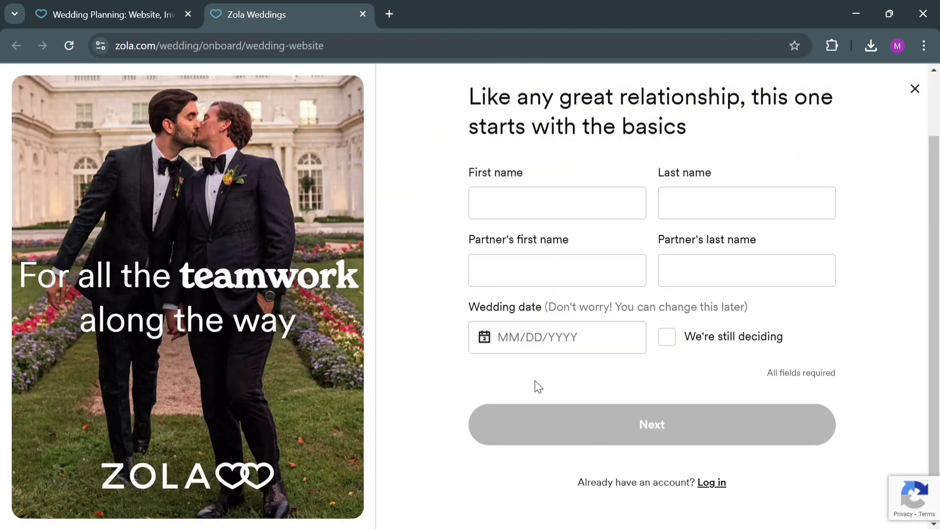
- Fill in both partners' first and last names
{"action": "scroll", "coordinate": [533, 386], "scroll_direction": "up", "scroll_amount": 2}
{"action": "left_click", "coordinate": [601, 290]}
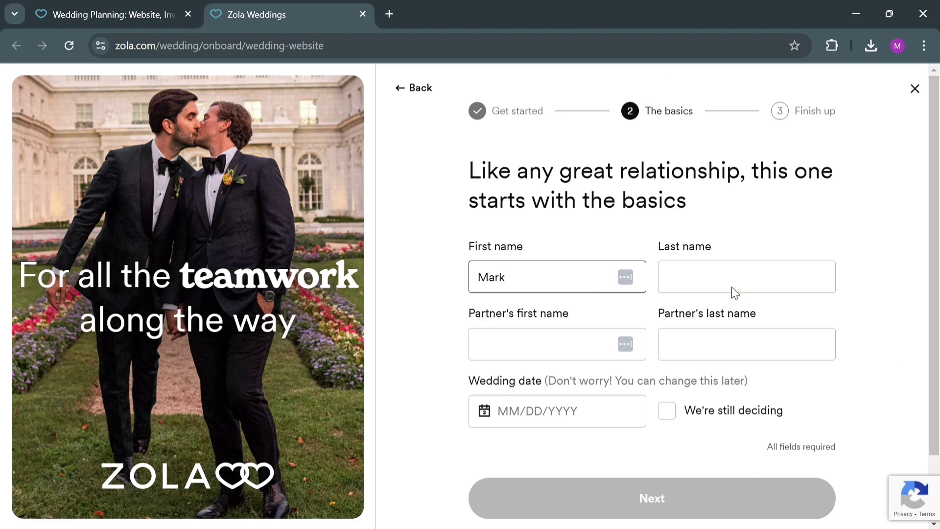
{"action": "left_click", "coordinate": [754, 285]}
{"action": "left_click", "coordinate": [532, 351]}
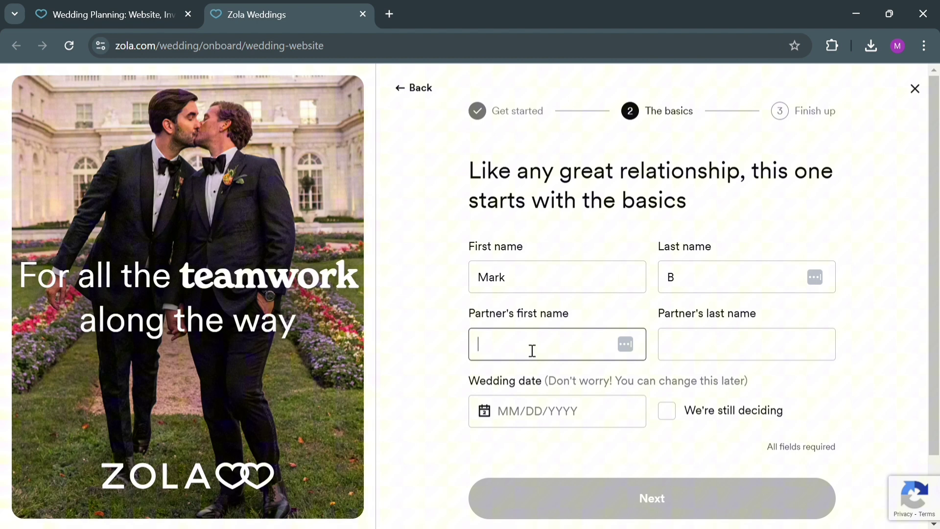
{"action": "type", "text": "Mia"}
{"action": "key", "text": "Tab"}
{"action": "type", "text": "M"}
{"action": "key", "text": "Tab"}
- Set the wedding date to November 20, 2024, then mark it as still deciding
{"action": "left_click", "coordinate": [625, 421]}
{"action": "left_click", "coordinate": [571, 283]}
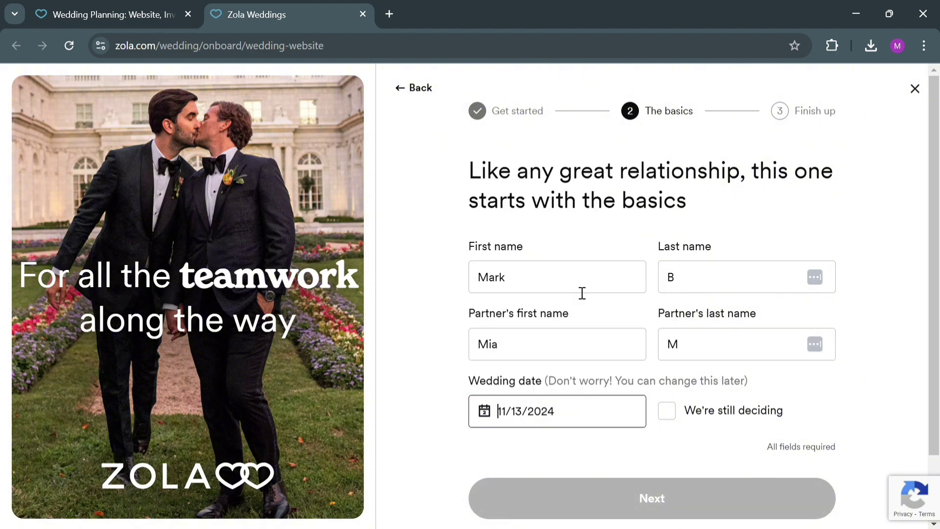
{"action": "left_click", "coordinate": [627, 426]}
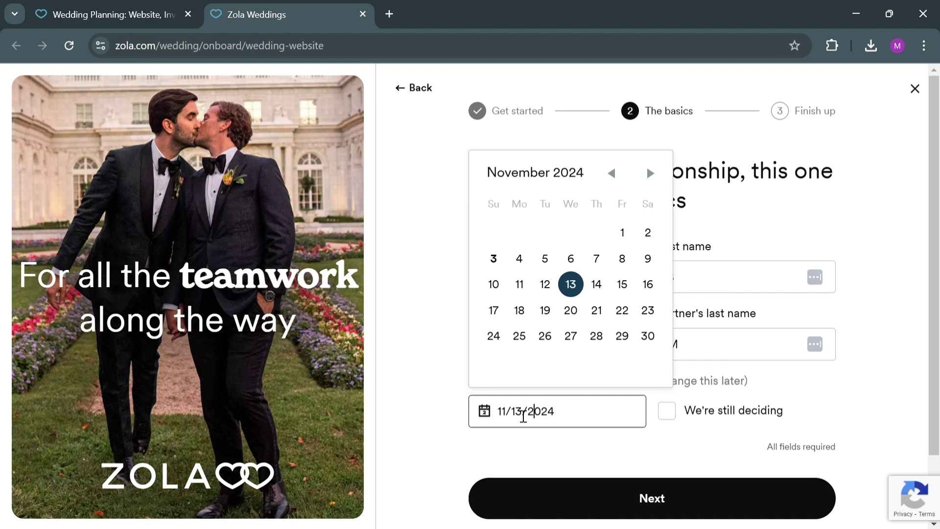
{"action": "double_click", "coordinate": [524, 417]}
{"action": "key", "text": "BackSpace"}
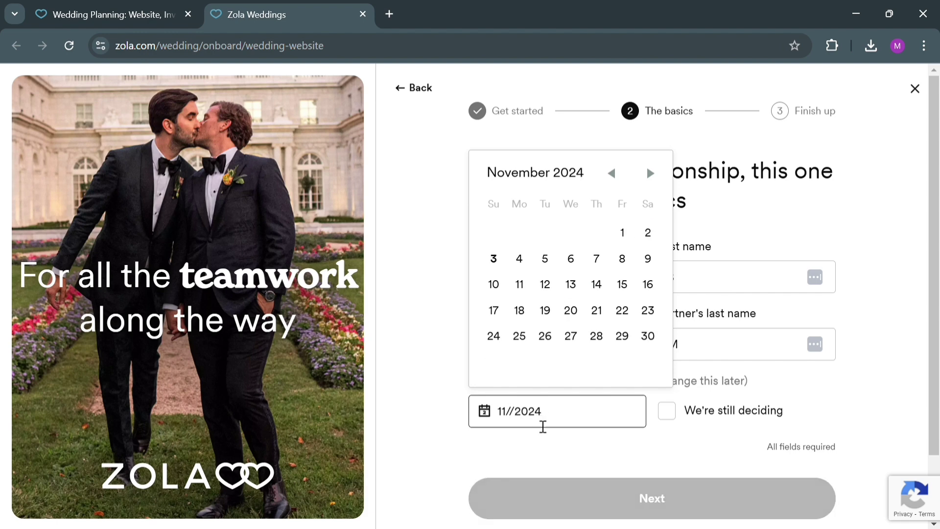
{"action": "type", "text": "20"}
{"action": "left_click", "coordinate": [725, 421]}
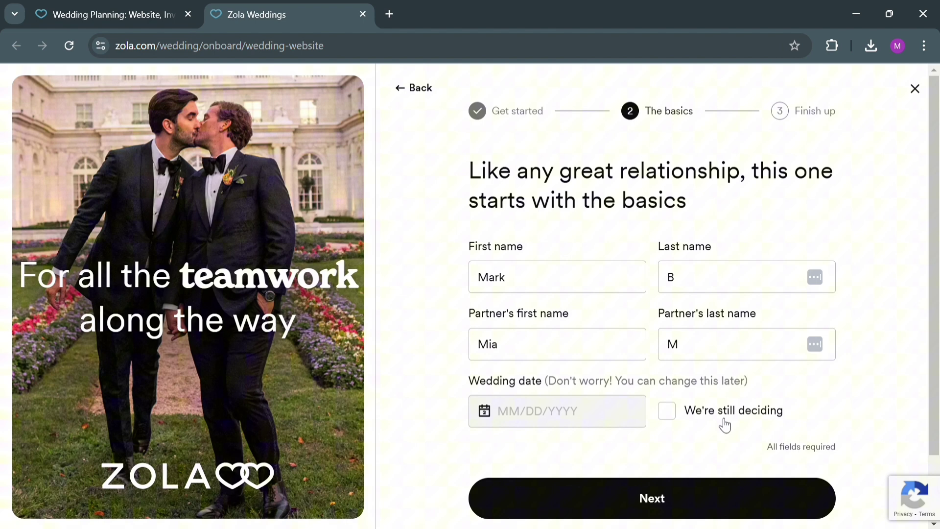
{"action": "left_click", "coordinate": [678, 413]}
{"action": "left_click", "coordinate": [670, 411]}
- Submit the basics and create the account with the saved e-mail and a password
{"action": "left_click", "coordinate": [712, 505]}
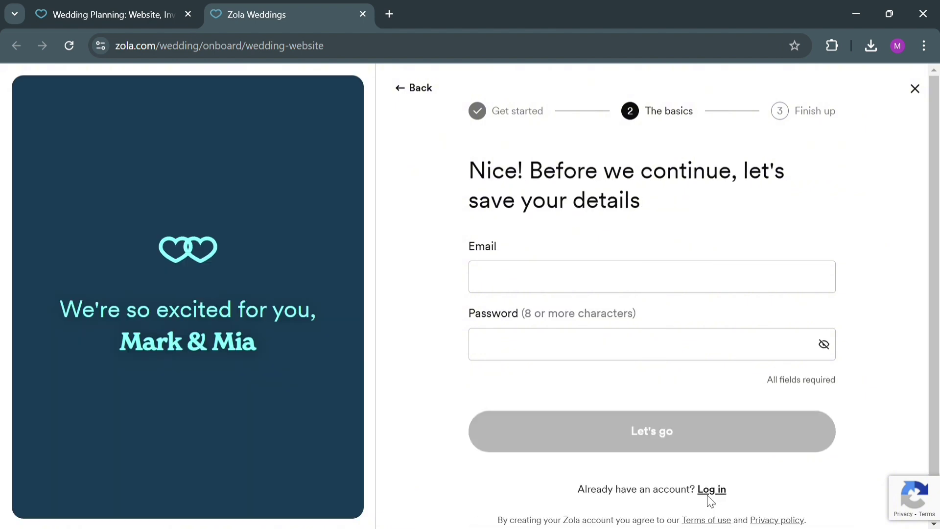
{"action": "left_click", "coordinate": [701, 291]}
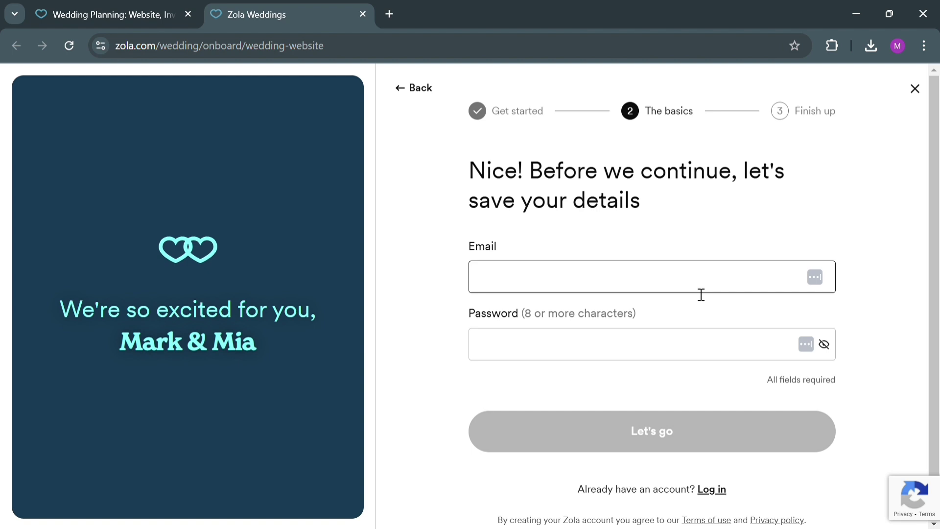
{"action": "left_click", "coordinate": [682, 310]}
{"action": "left_click", "coordinate": [633, 343]}
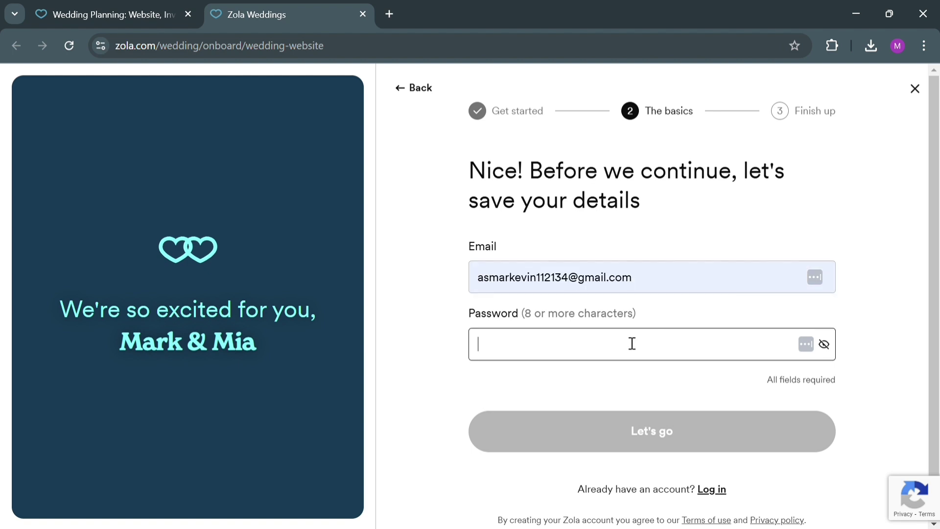
{"action": "type", "text": "*********"}
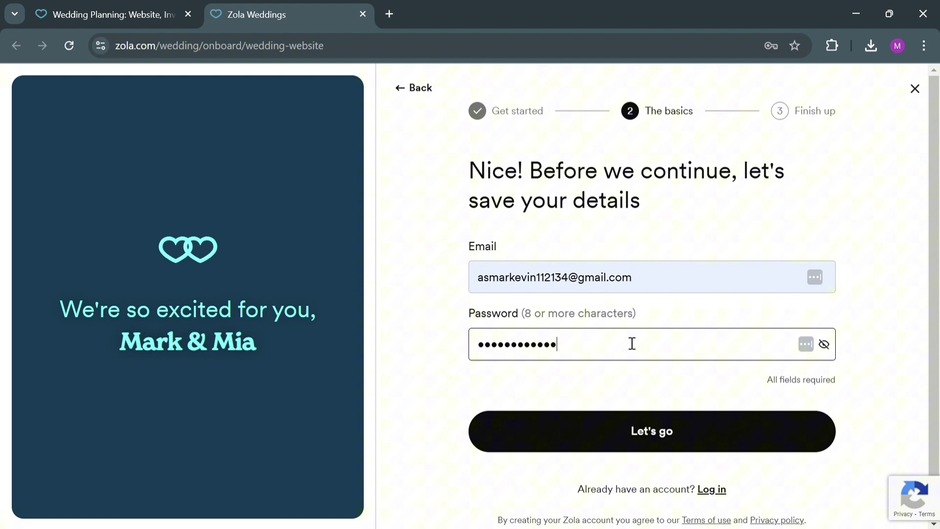
{"action": "left_click", "coordinate": [710, 431]}
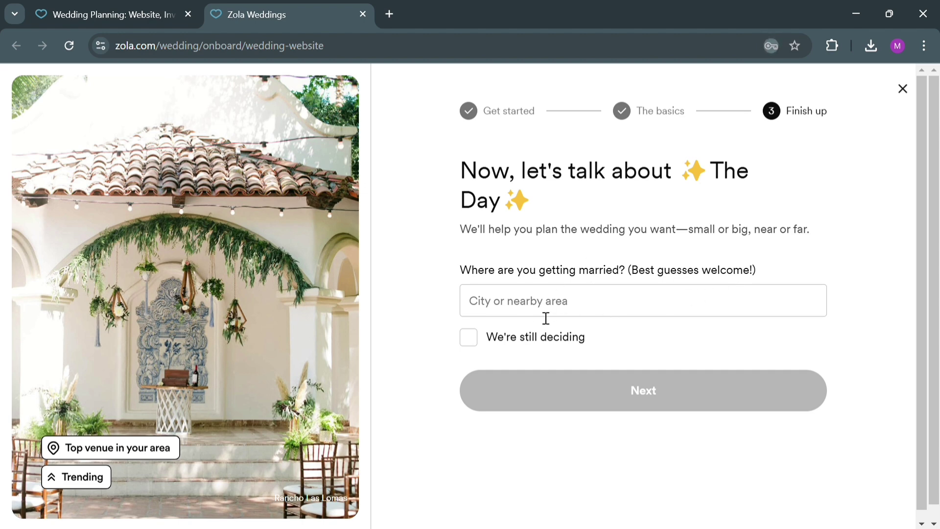
- Clear the wedding city entry and mark the location as still deciding
{"action": "left_click", "coordinate": [513, 297]}
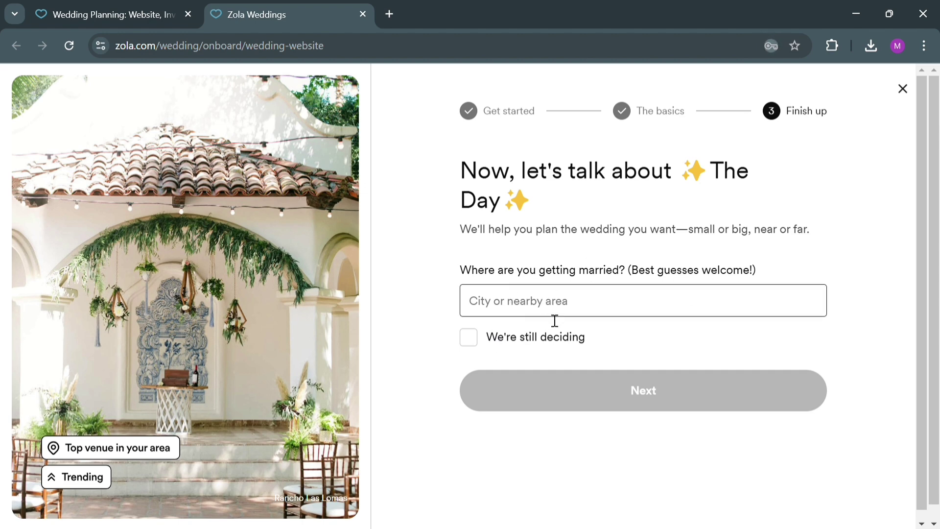
{"action": "type", "text": "New"}
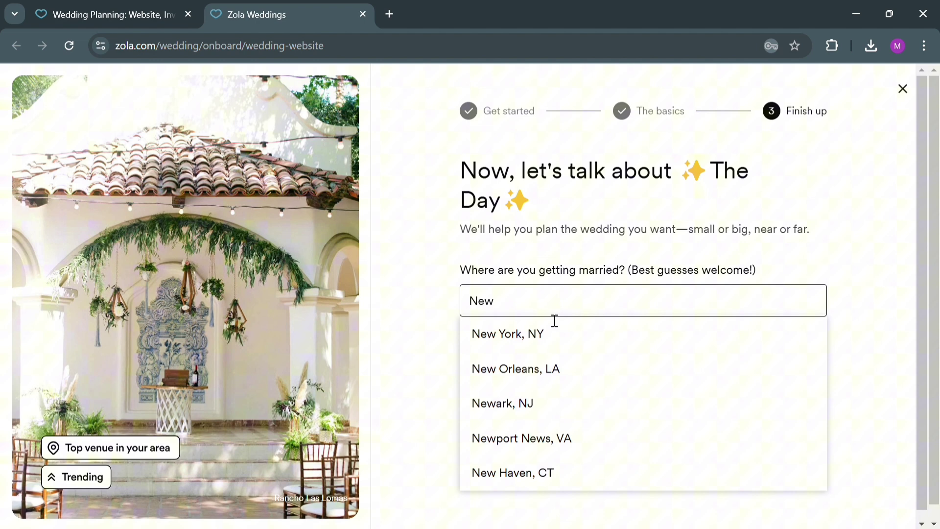
{"action": "key", "text": "BackSpace"}
{"action": "key", "text": "BackSpace"}
{"action": "key", "text": "BackSpace"}
{"action": "type", "text": "Barcelon"}
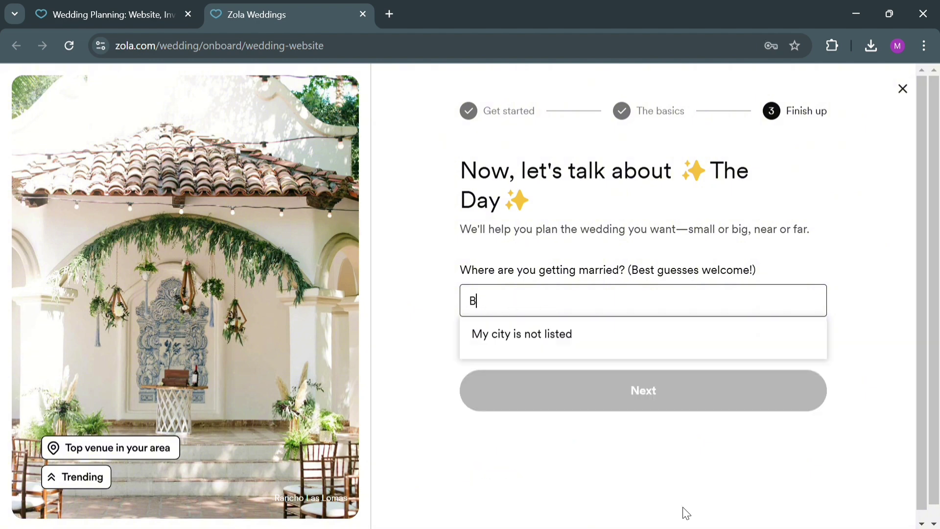
{"action": "key", "text": "BackSpace"}
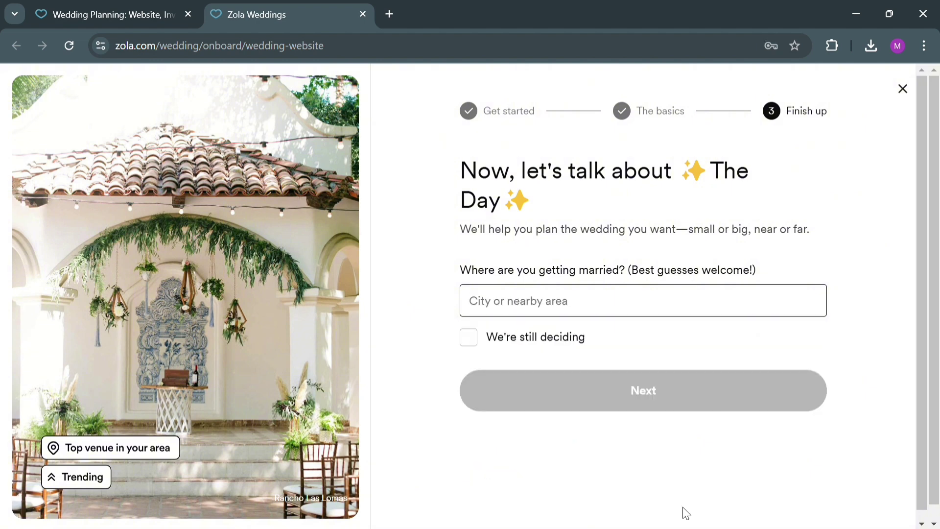
{"action": "left_click", "coordinate": [466, 337]}
{"action": "left_click", "coordinate": [575, 398]}
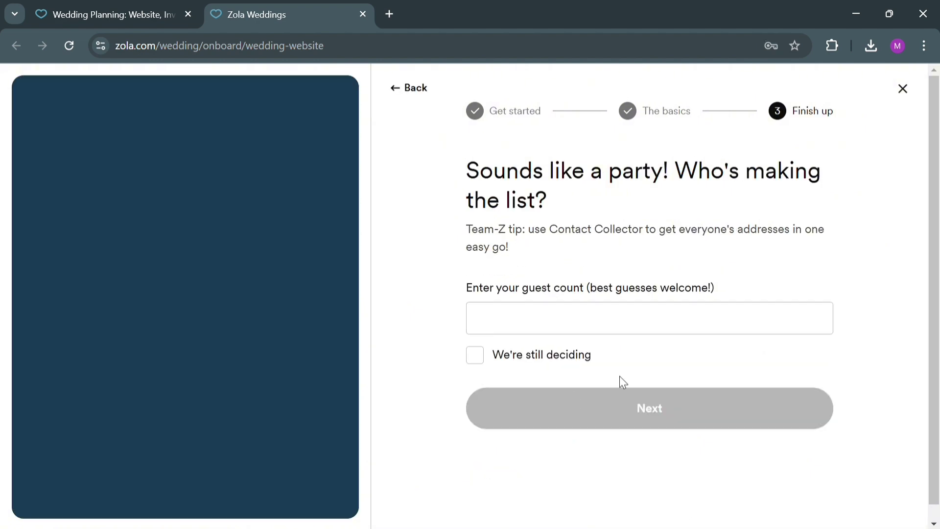
- Mark the guest count as still deciding, choose YouTube as referral, and start planning
{"action": "left_click", "coordinate": [622, 329]}
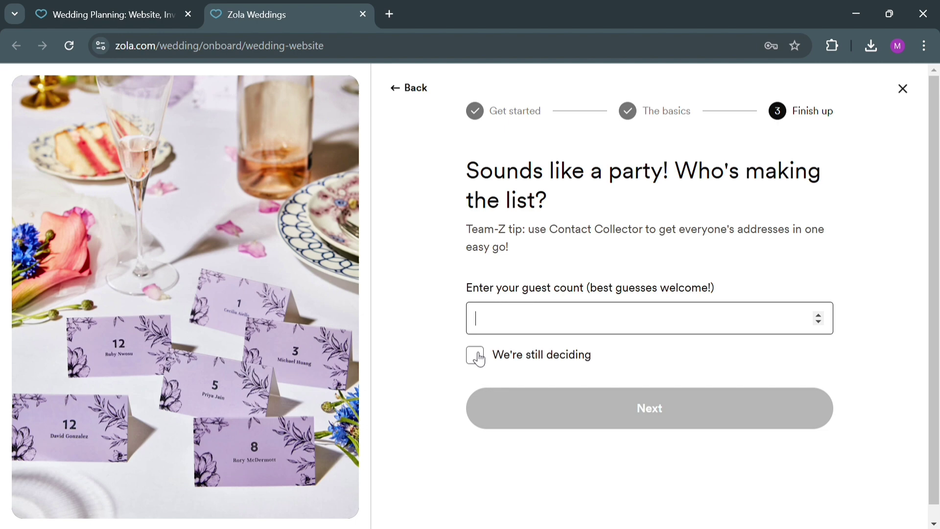
{"action": "left_click", "coordinate": [585, 415]}
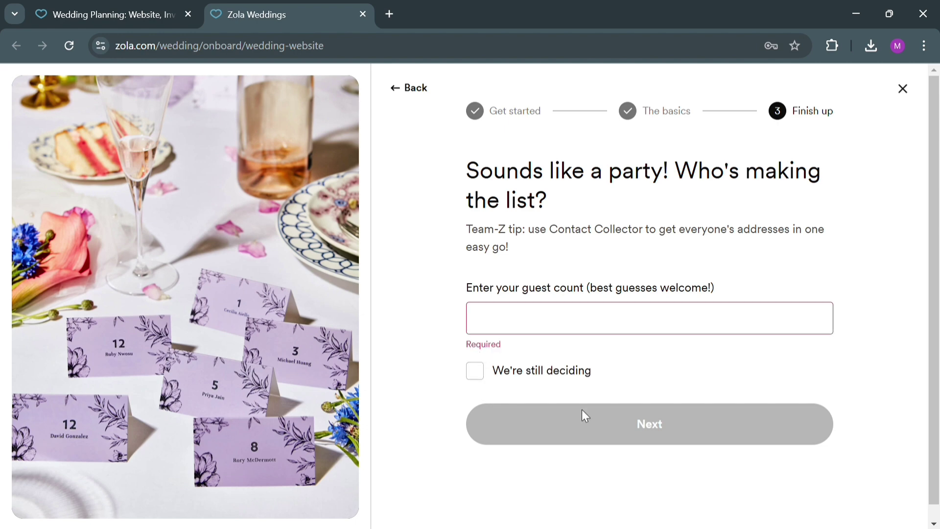
{"action": "left_click", "coordinate": [470, 375]}
{"action": "left_click", "coordinate": [624, 409]}
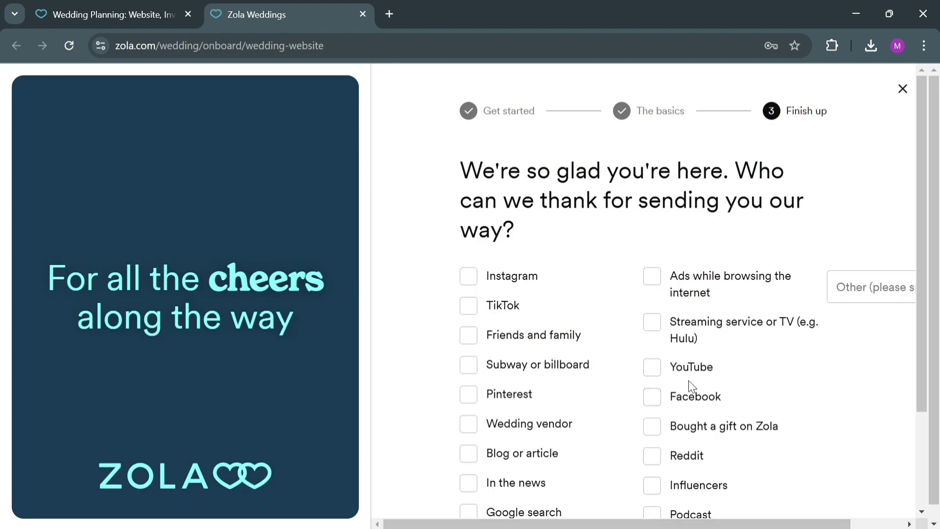
{"action": "scroll", "coordinate": [636, 298], "scroll_direction": "down", "scroll_amount": 3}
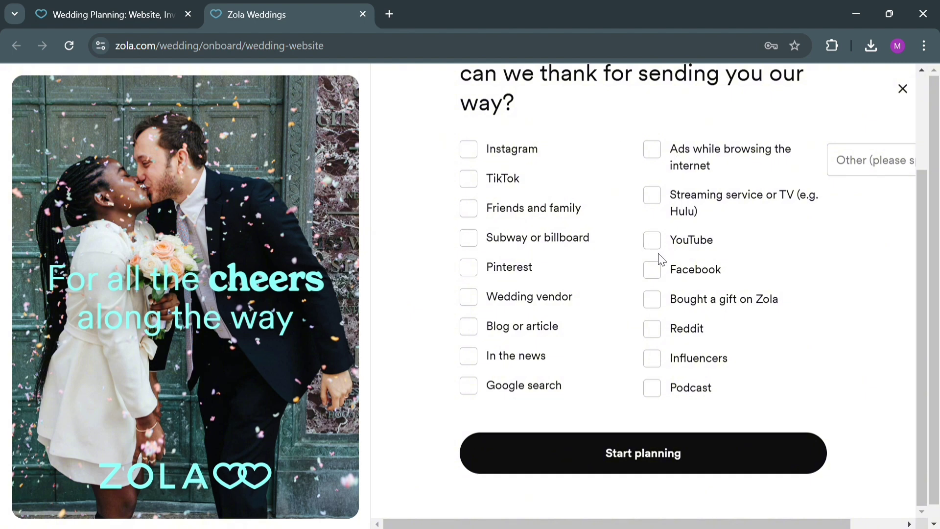
{"action": "left_click", "coordinate": [688, 441]}
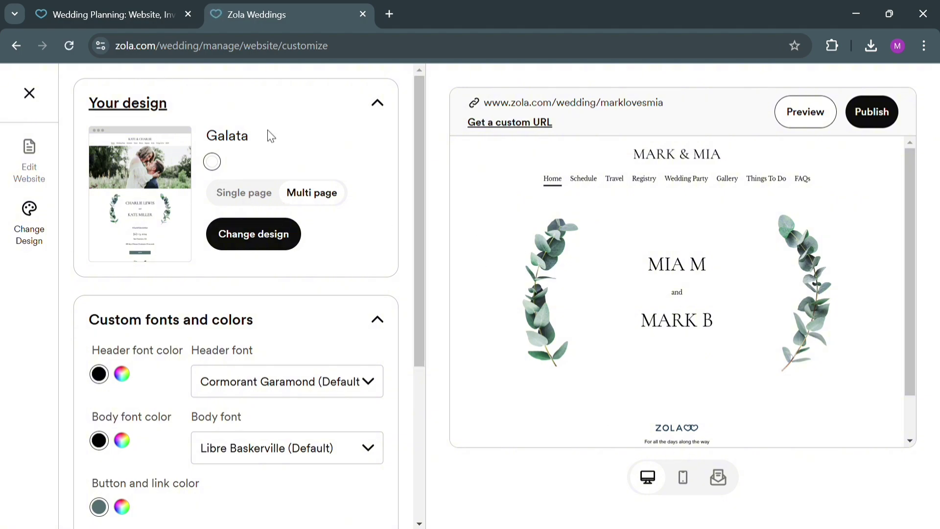
- Return to the Zola homepage tab and scroll to the Registry, websites and vendors grid
{"action": "key", "text": "ctrl+shift+Tab"}
{"action": "scroll", "coordinate": [516, 373], "scroll_direction": "down", "scroll_amount": 5}
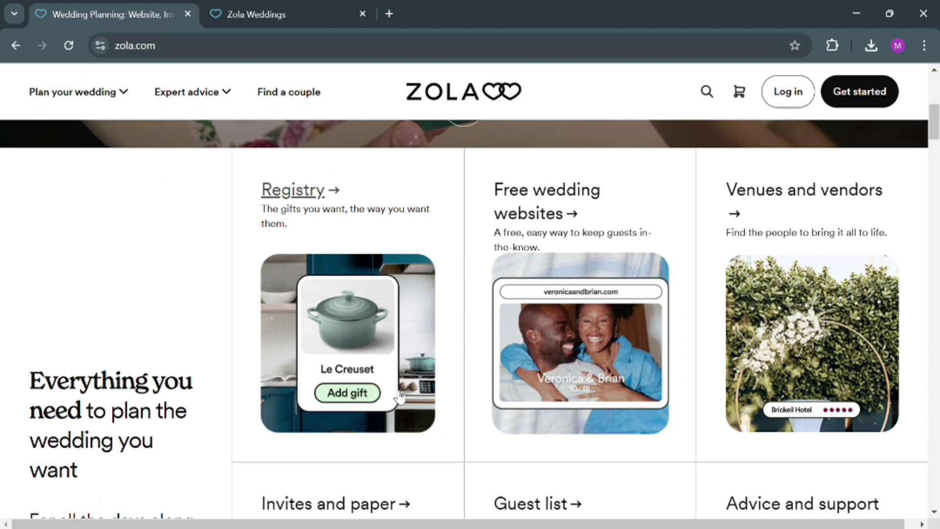
- Back in the editor, compare Single page and Multi page for Galata, leaving Multi page
{"action": "scroll", "coordinate": [563, 221], "scroll_direction": "down", "scroll_amount": 2}
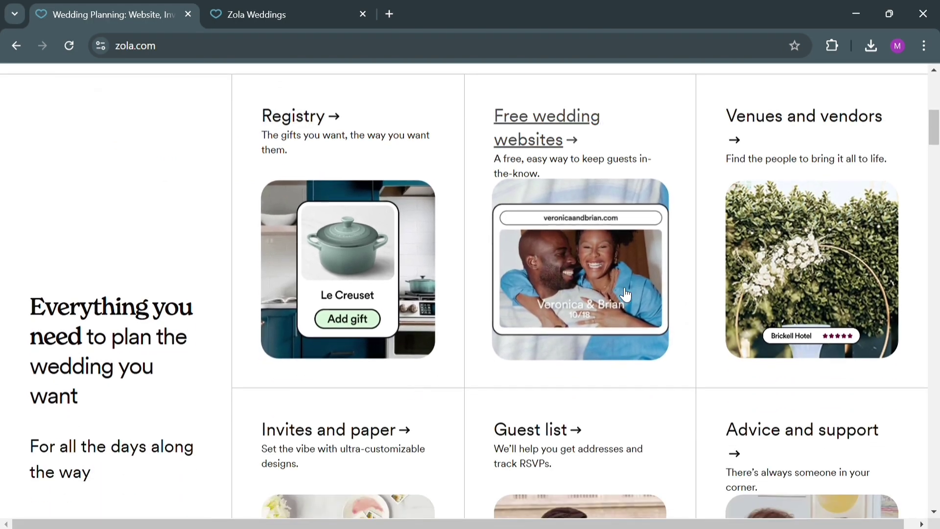
{"action": "scroll", "coordinate": [575, 210], "scroll_direction": "up", "scroll_amount": 2}
{"action": "left_click", "coordinate": [311, 6]}
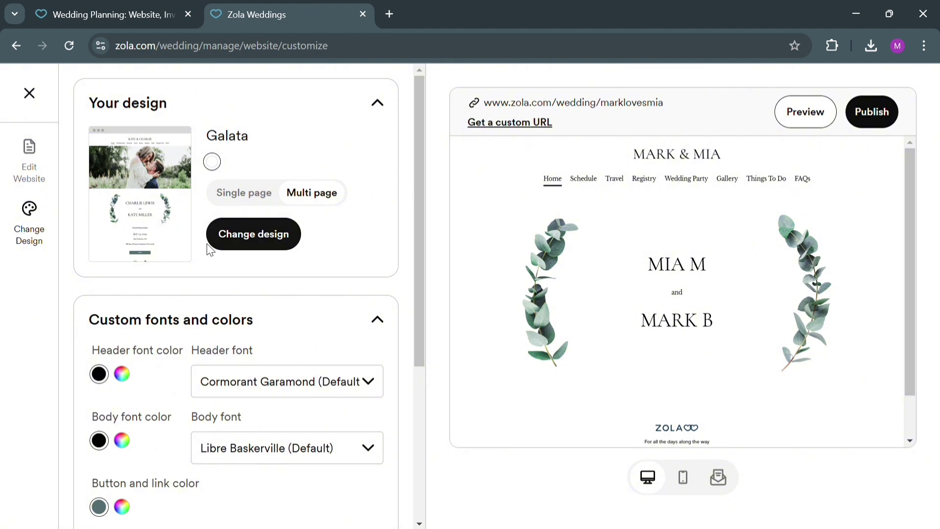
{"action": "scroll", "coordinate": [137, 275], "scroll_direction": "down", "scroll_amount": 3}
{"action": "scroll", "coordinate": [140, 269], "scroll_direction": "up", "scroll_amount": 3}
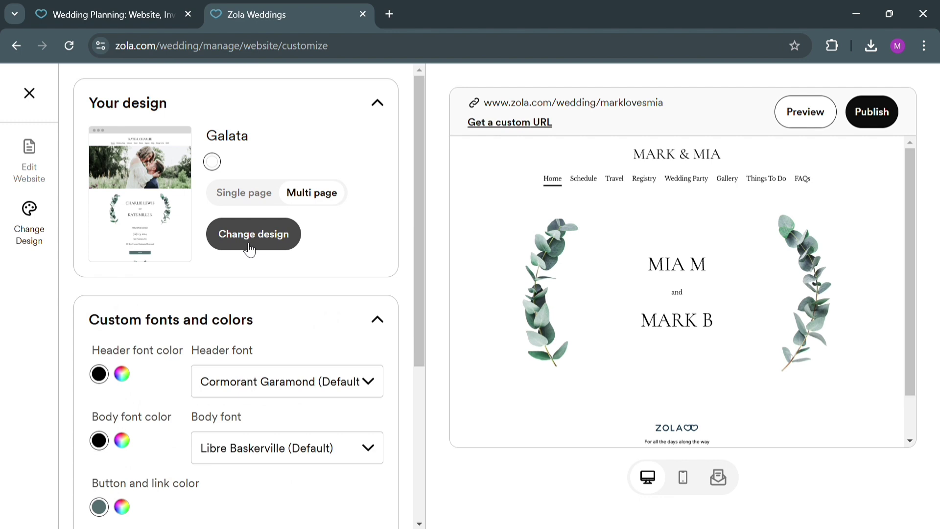
{"action": "left_click", "coordinate": [243, 192]}
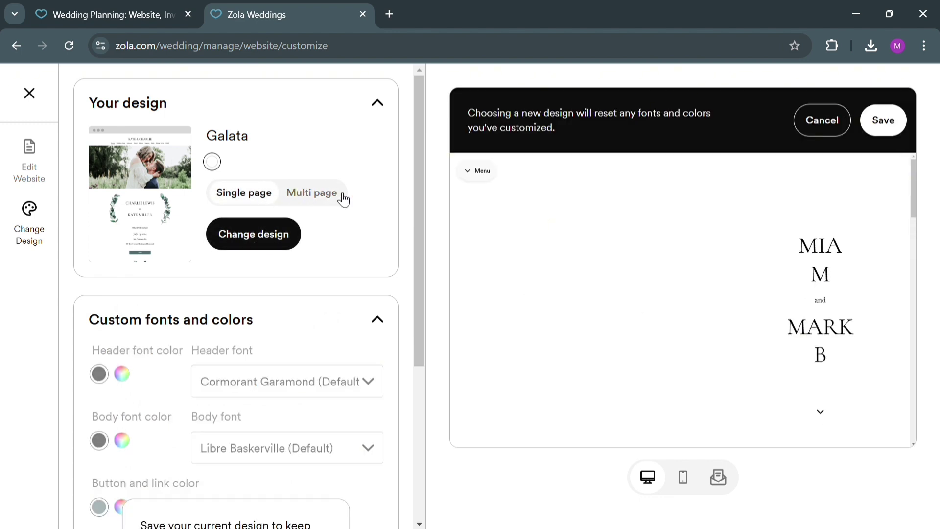
{"action": "left_click", "coordinate": [319, 205]}
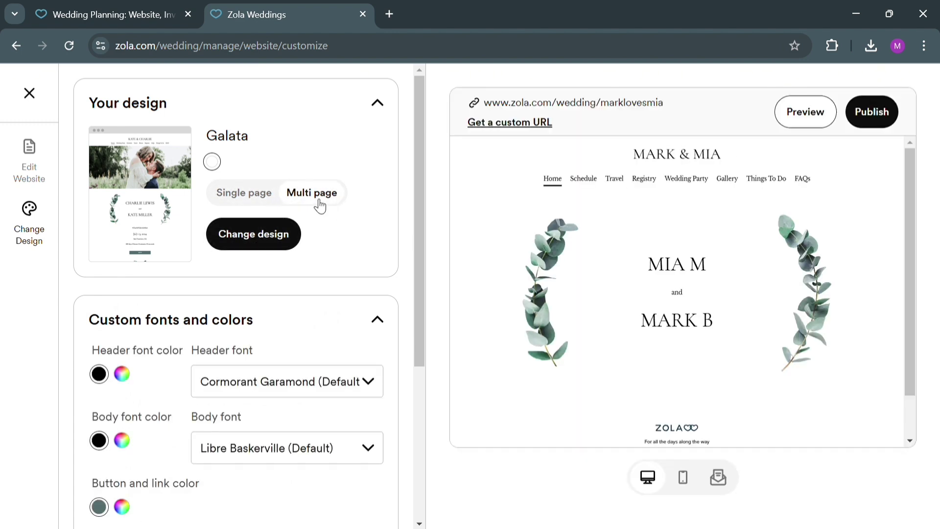
{"action": "left_click", "coordinate": [264, 202]}
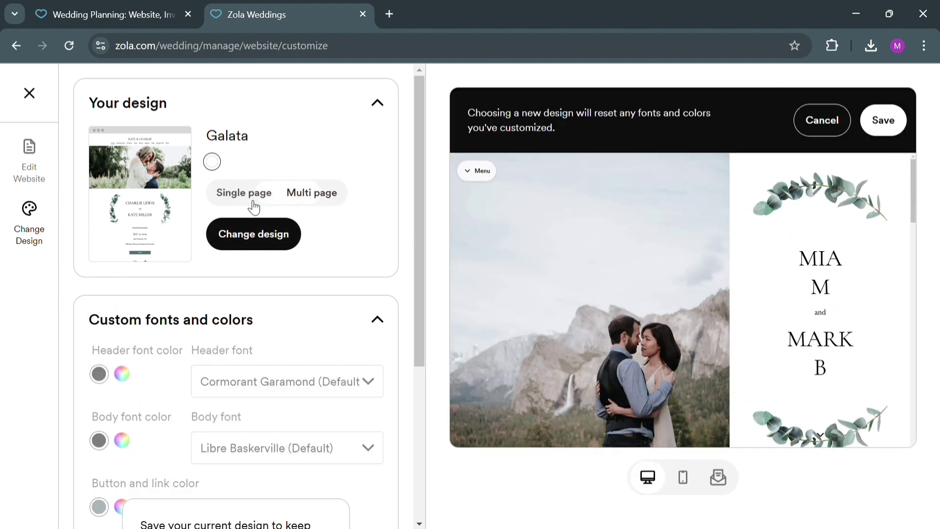
{"action": "left_click", "coordinate": [252, 240]}
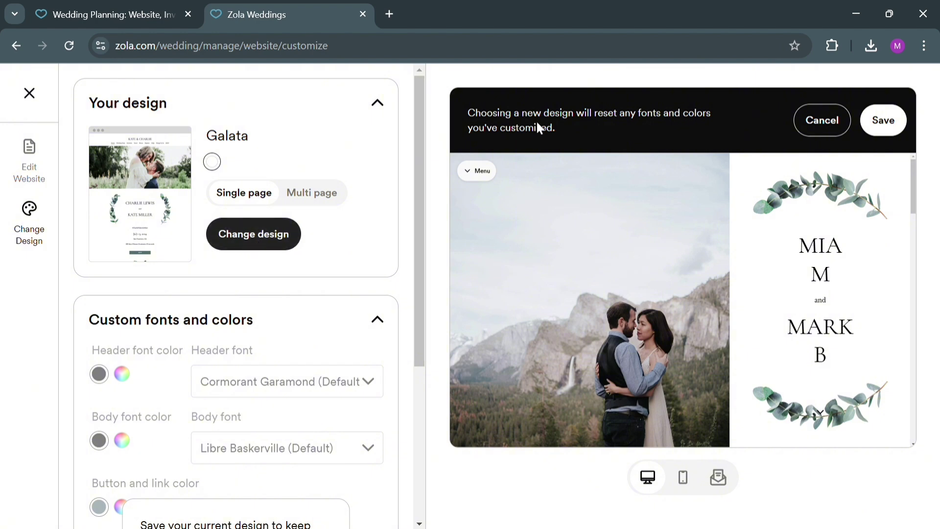
{"action": "left_click", "coordinate": [315, 193]}
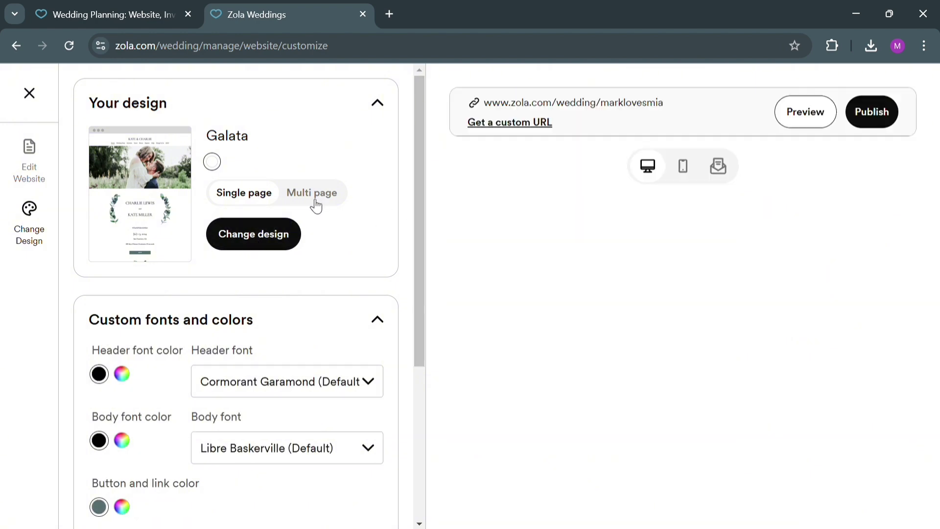
- Try the Morrison then Carlisle designs, save Carlisle, and go to Edit Website
{"action": "left_click", "coordinate": [279, 232]}
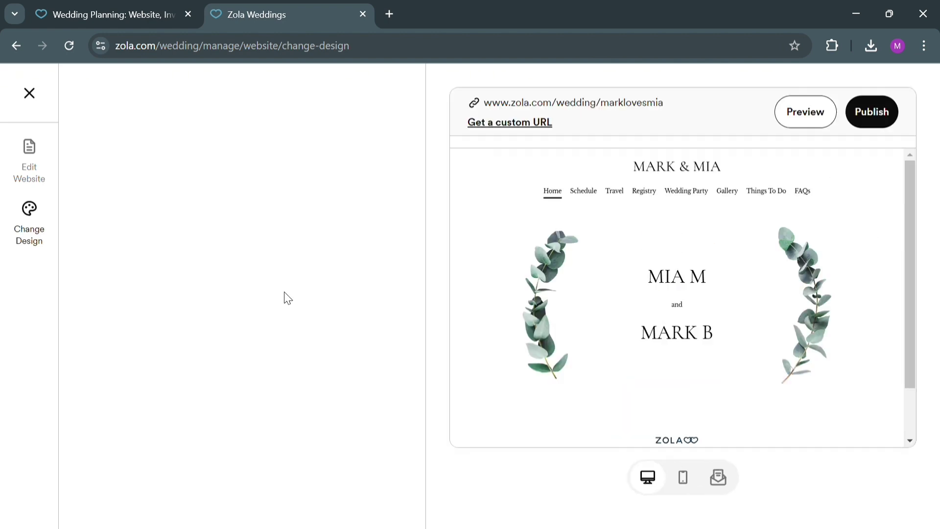
{"action": "scroll", "coordinate": [289, 313], "scroll_direction": "down", "scroll_amount": 5}
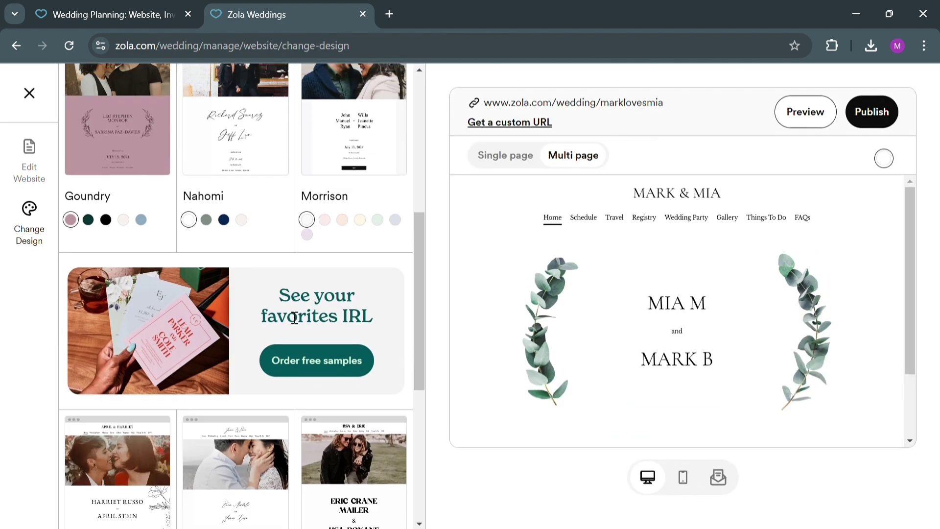
{"action": "scroll", "coordinate": [333, 285], "scroll_direction": "up", "scroll_amount": 3}
{"action": "left_click", "coordinate": [352, 276]}
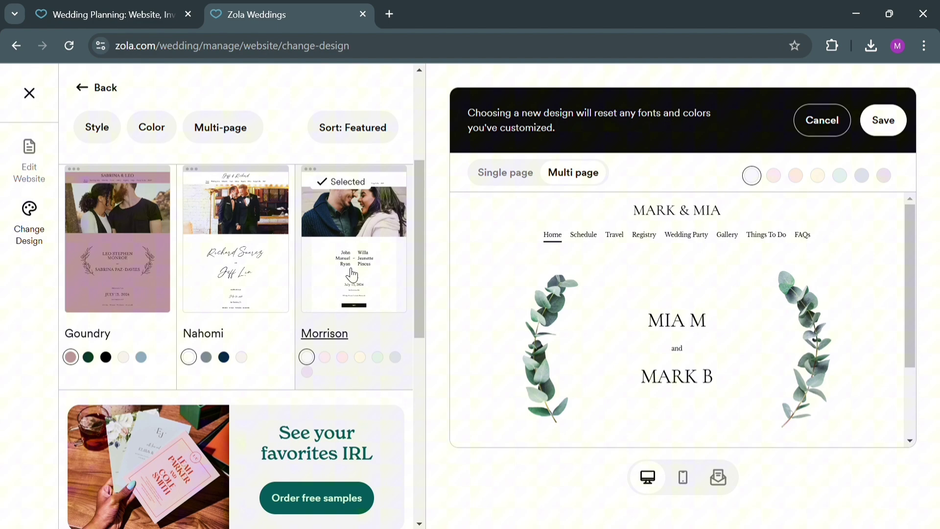
{"action": "scroll", "coordinate": [287, 315], "scroll_direction": "down", "scroll_amount": 8}
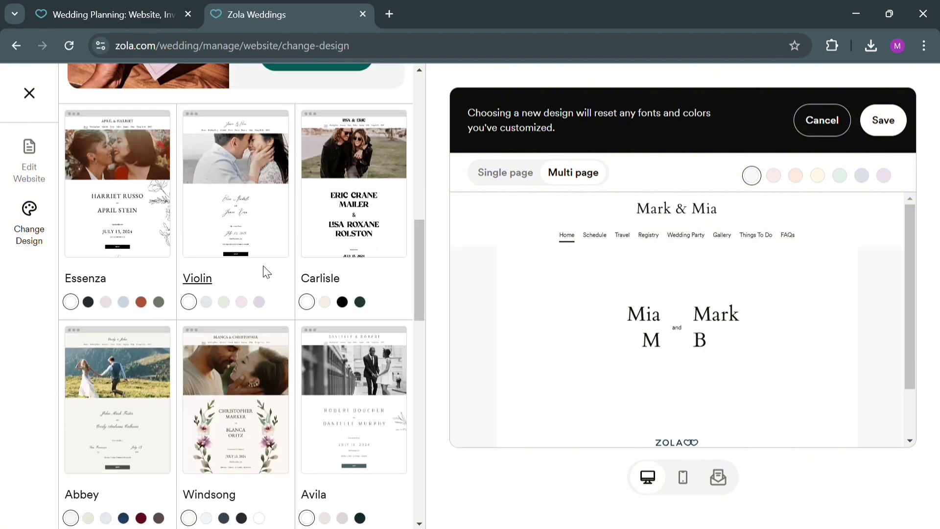
{"action": "left_click", "coordinate": [328, 211]}
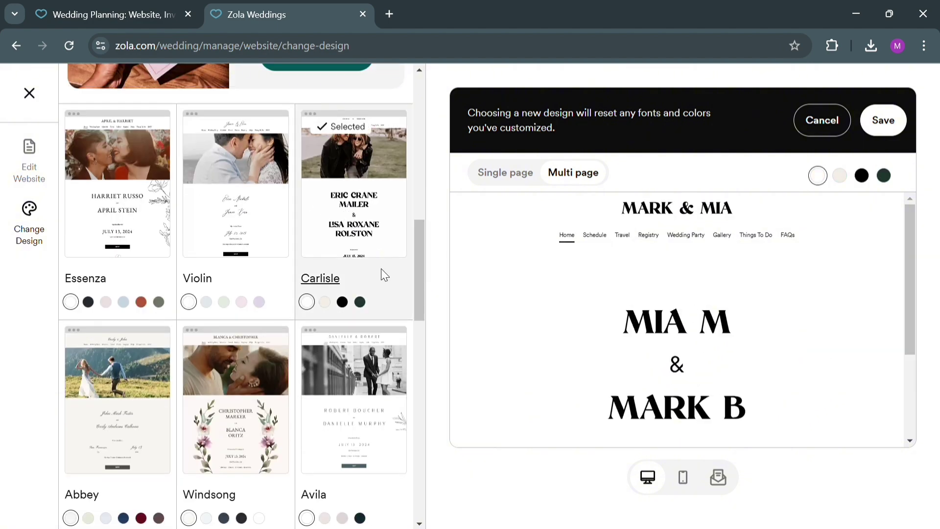
{"action": "scroll", "coordinate": [294, 130], "scroll_direction": "up", "scroll_amount": 8}
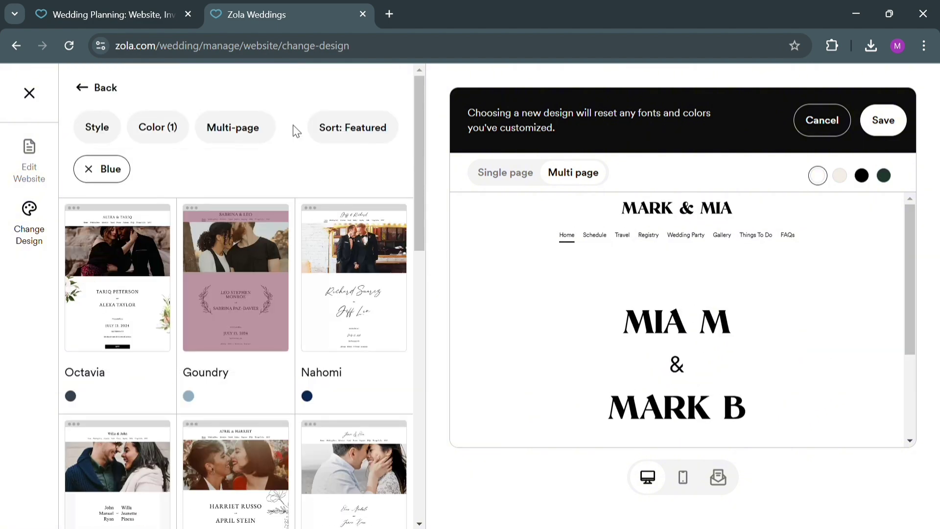
{"action": "left_click", "coordinate": [886, 132]}
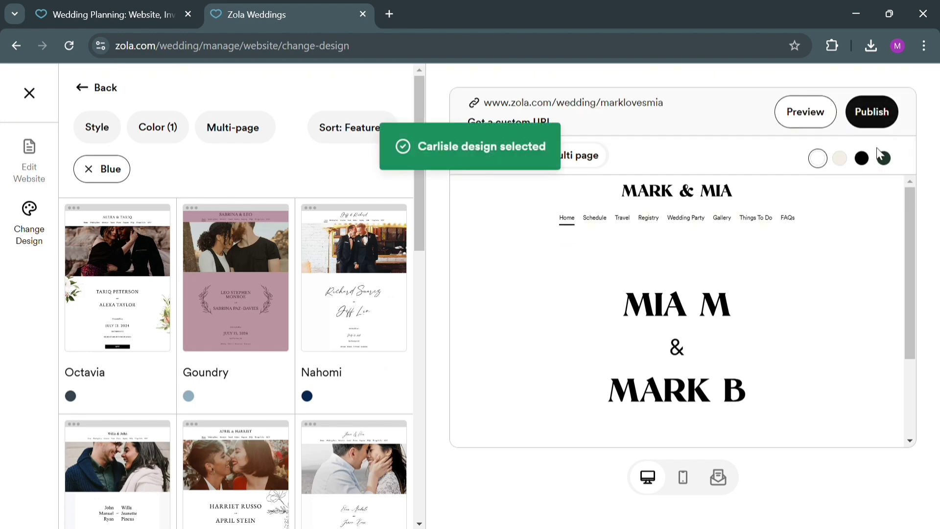
{"action": "left_click", "coordinate": [34, 170]}
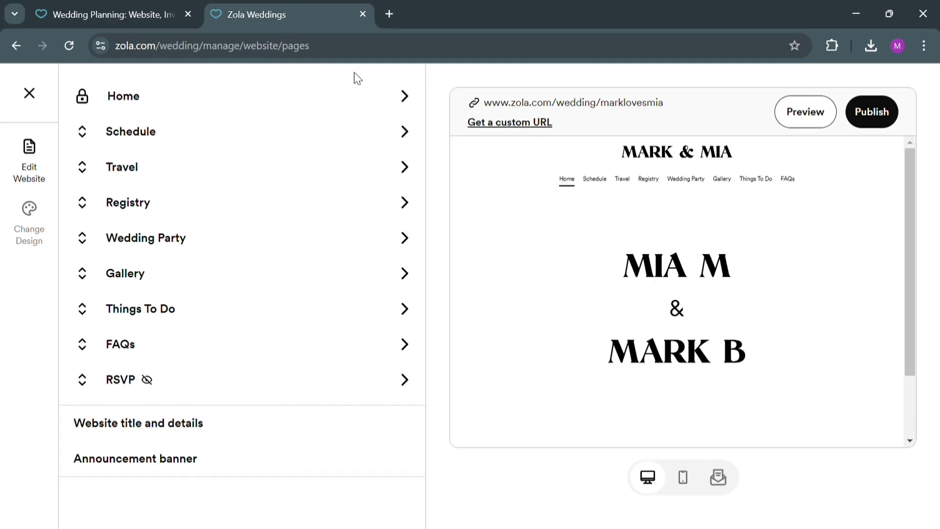
- Enter 'this is forever and ever' as the Home page welcome message
{"action": "left_click", "coordinate": [414, 101]}
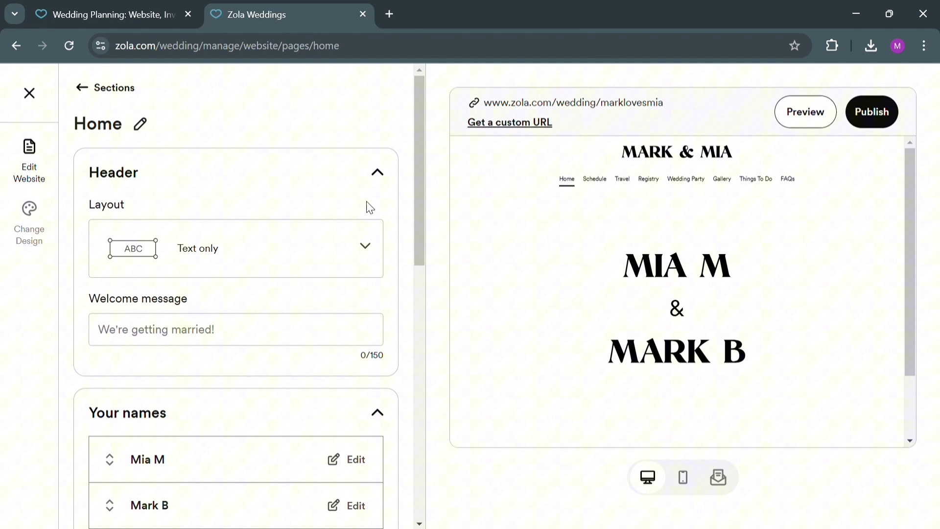
{"action": "left_click", "coordinate": [243, 338]}
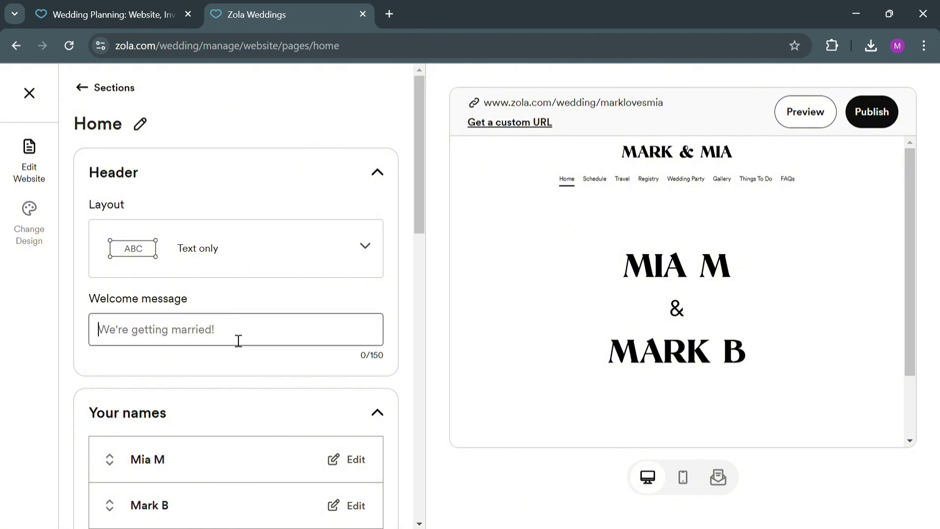
{"action": "type", "text": "t"}
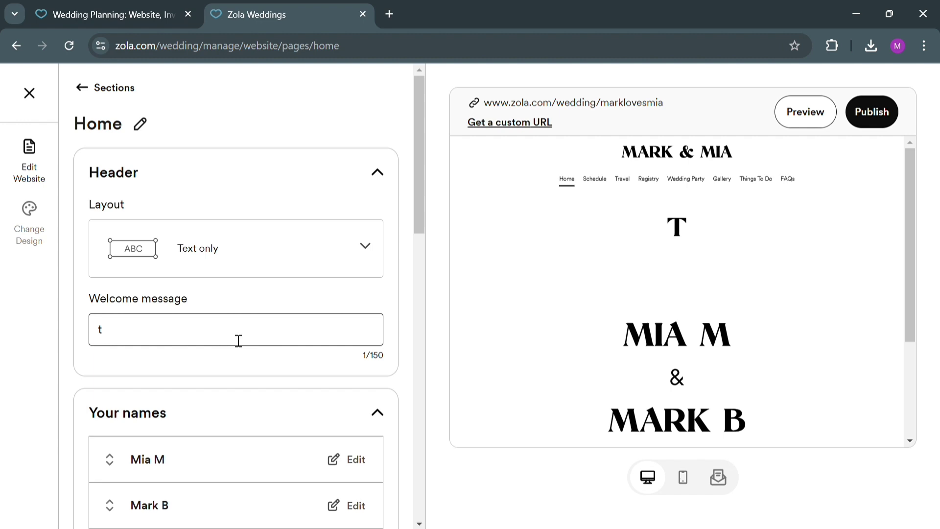
{"action": "type", "text": "i"}
{"action": "key", "text": "BackSpace"}
{"action": "type", "text": "his"}
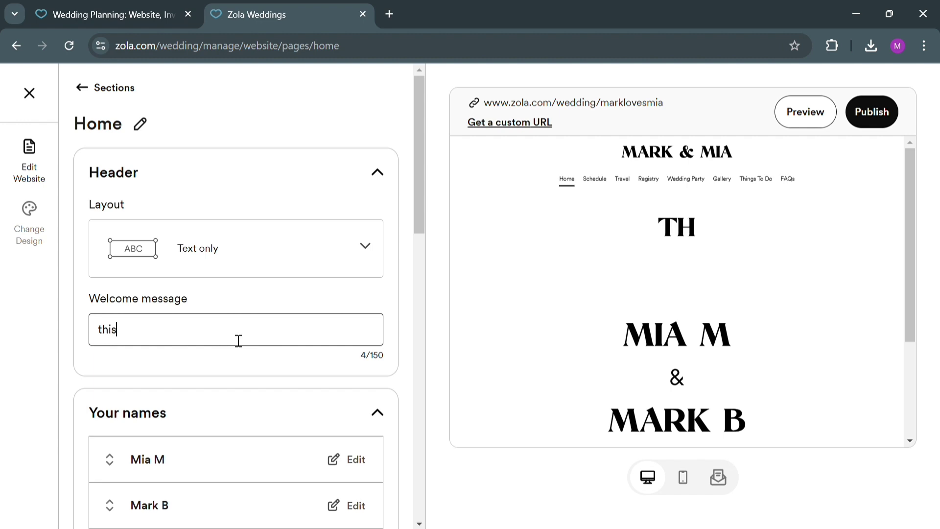
{"action": "type", "text": " is foreve"}
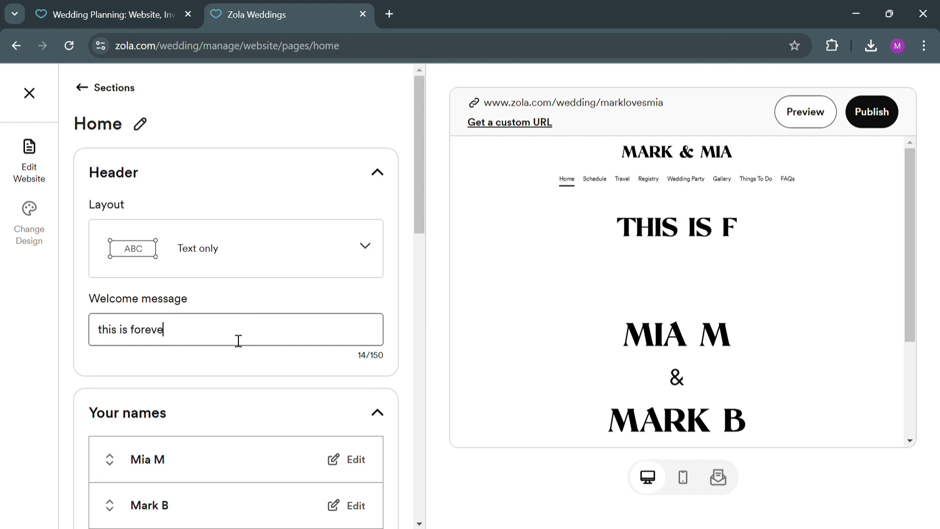
{"action": "type", "text": "r and ever"}
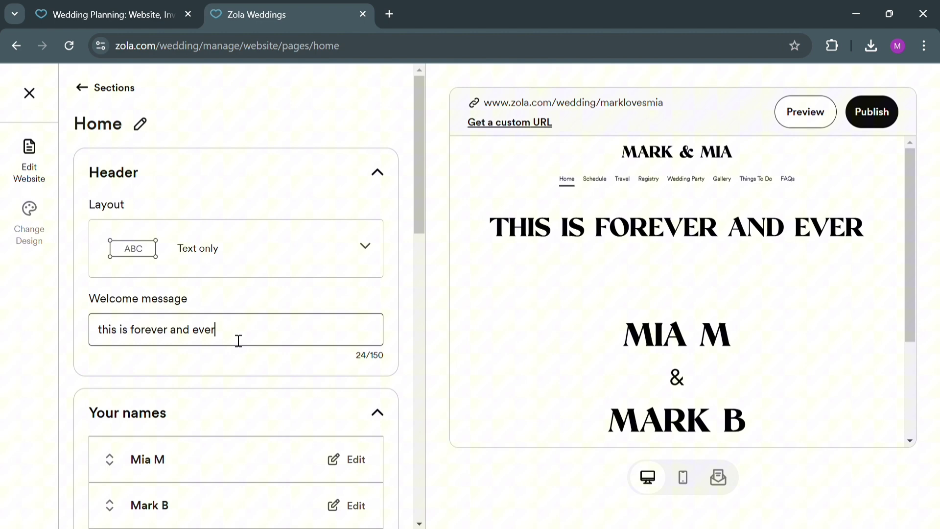
{"action": "scroll", "coordinate": [245, 294], "scroll_direction": "down", "scroll_amount": 3}
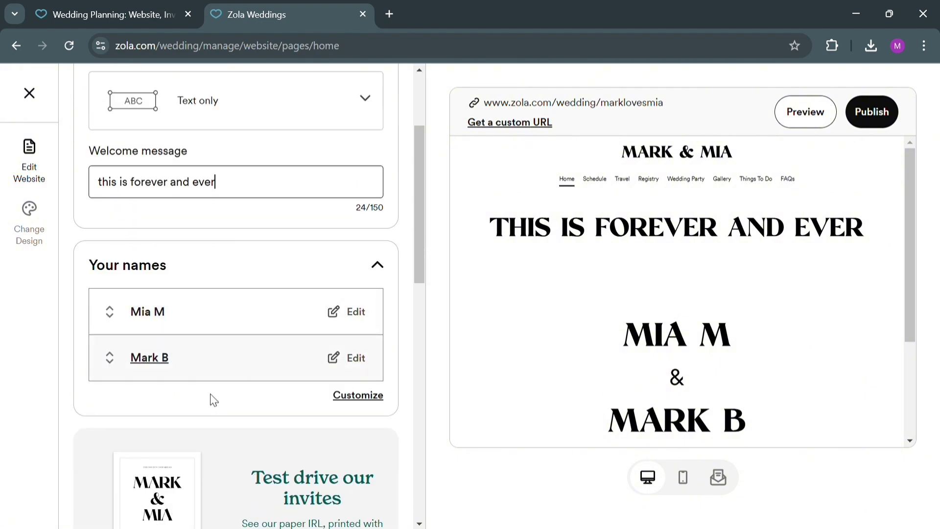
- Dismiss the Add Your Details dialog and scroll the Home editor toward the Video section
{"action": "scroll", "coordinate": [212, 413], "scroll_direction": "down", "scroll_amount": 6}
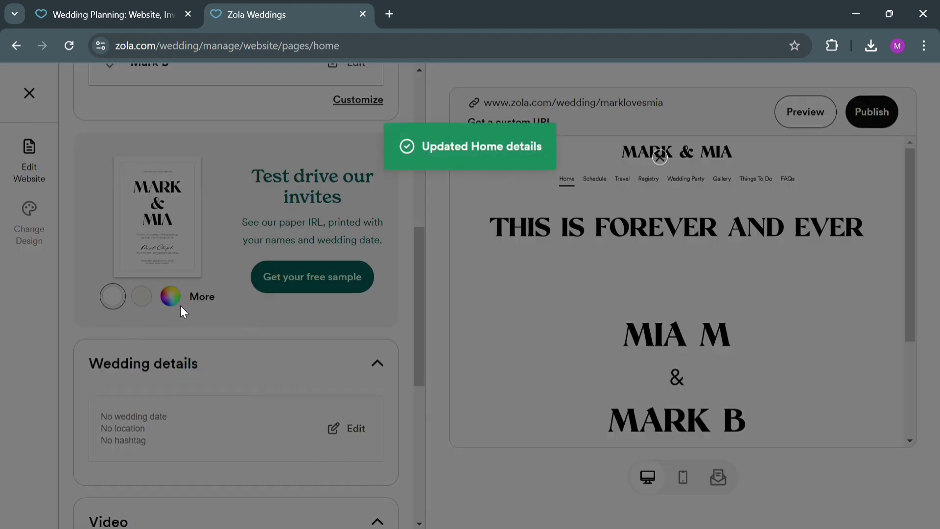
{"action": "scroll", "coordinate": [438, 360], "scroll_direction": "down", "scroll_amount": 4}
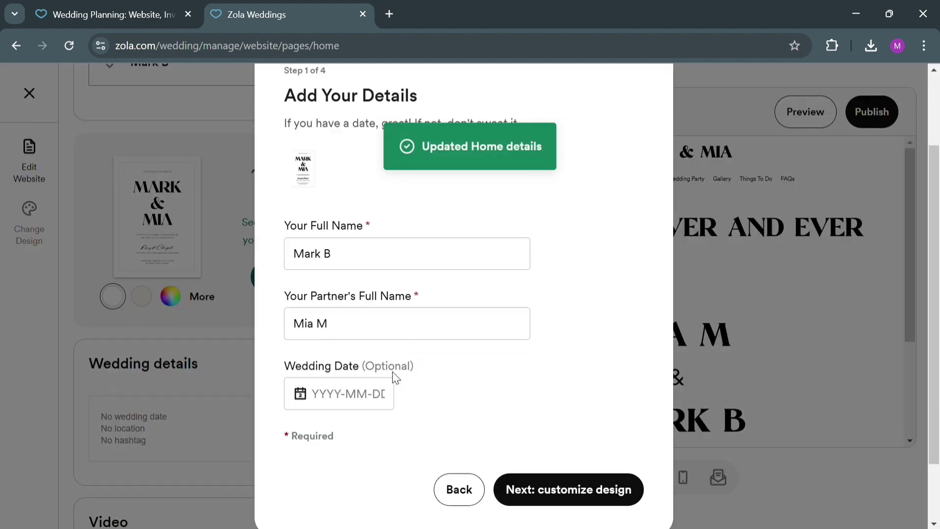
{"action": "scroll", "coordinate": [602, 335], "scroll_direction": "up", "scroll_amount": 4}
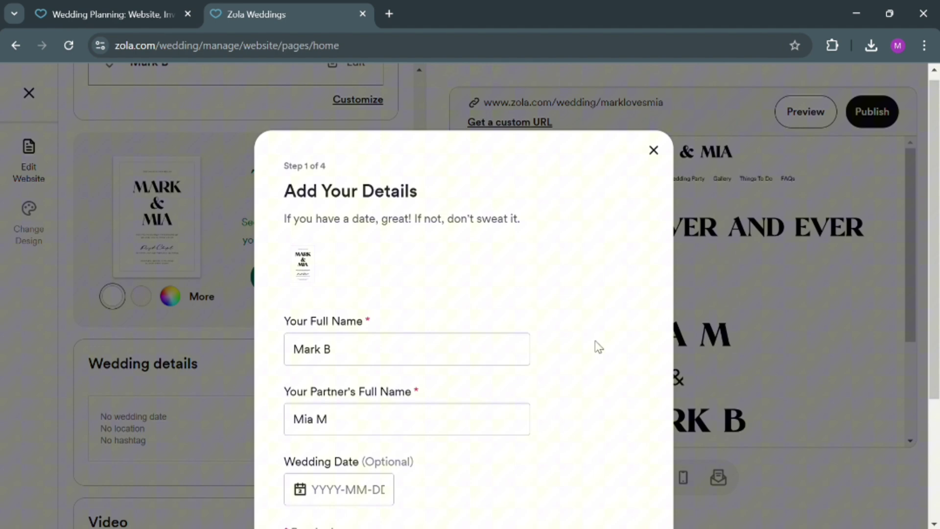
{"action": "left_click", "coordinate": [654, 157]}
{"action": "scroll", "coordinate": [147, 470], "scroll_direction": "down", "scroll_amount": 5}
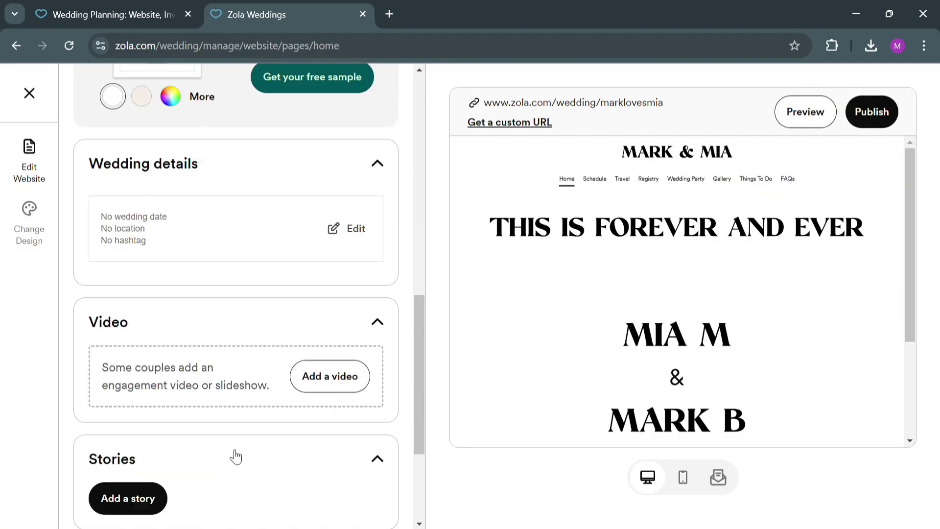
{"action": "left_click", "coordinate": [345, 362]}
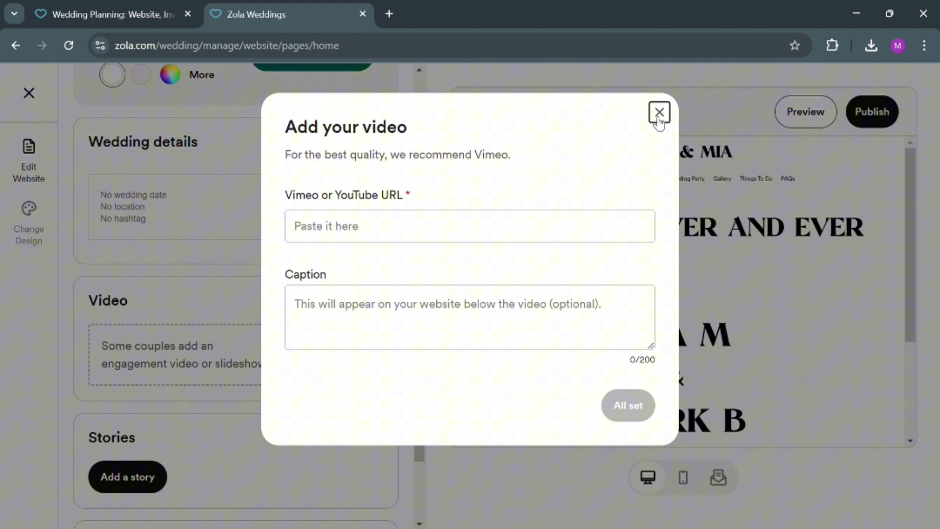
{"action": "left_click", "coordinate": [659, 118]}
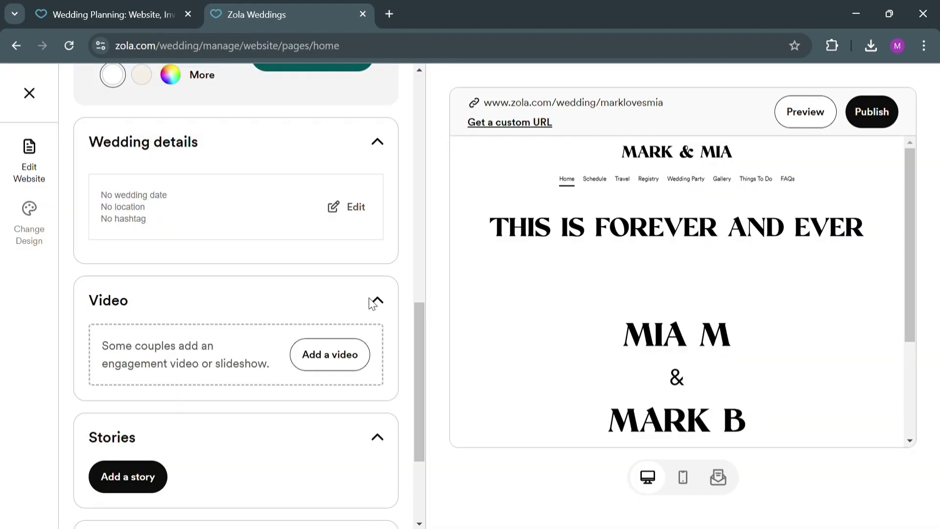
{"action": "scroll", "coordinate": [313, 347], "scroll_direction": "down", "scroll_amount": 3}
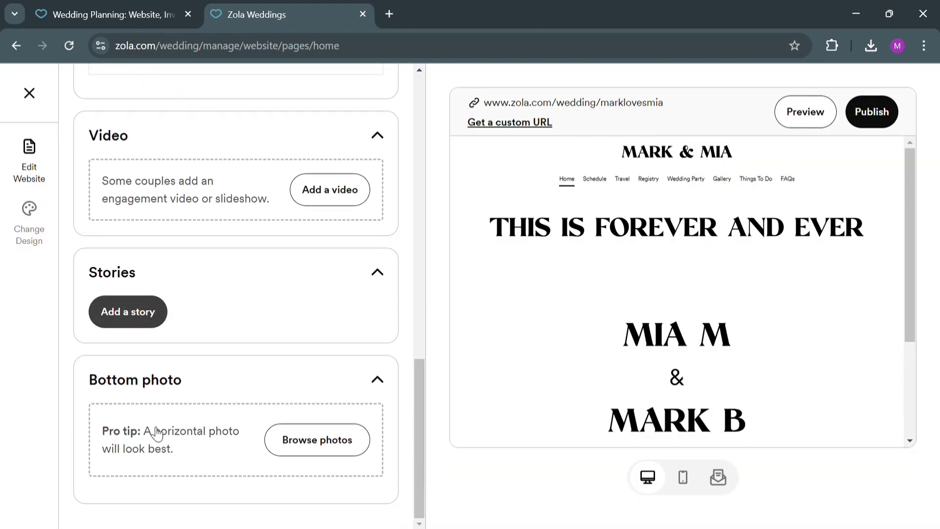
{"action": "left_click", "coordinate": [329, 447]}
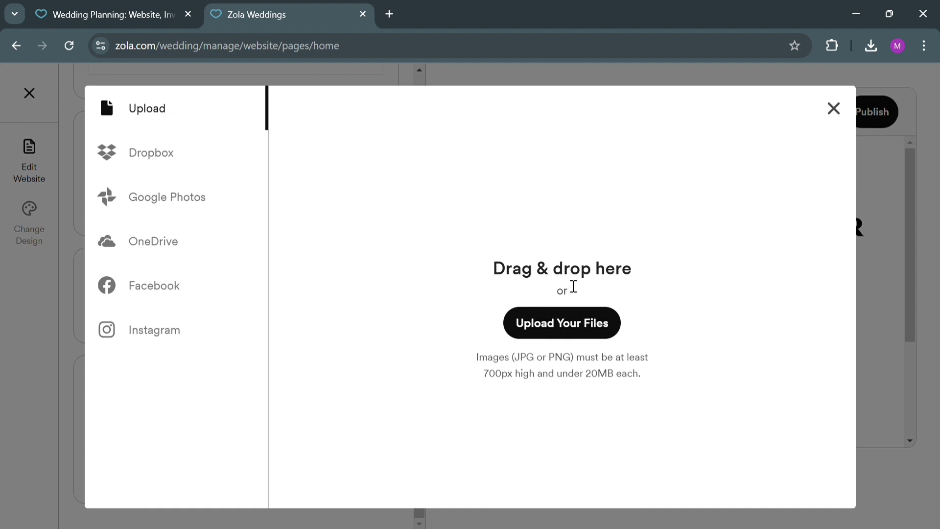
{"action": "left_click", "coordinate": [556, 333]}
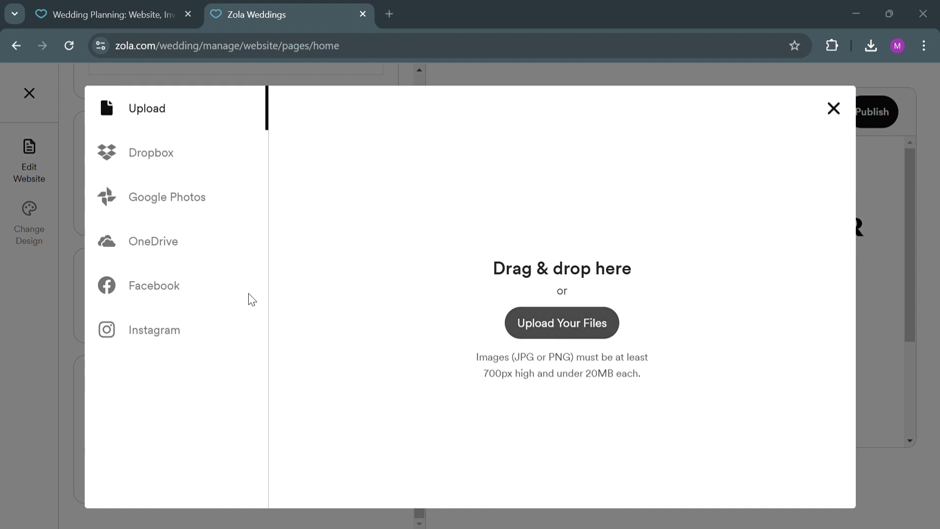
{"action": "double_click", "coordinate": [308, 324]}
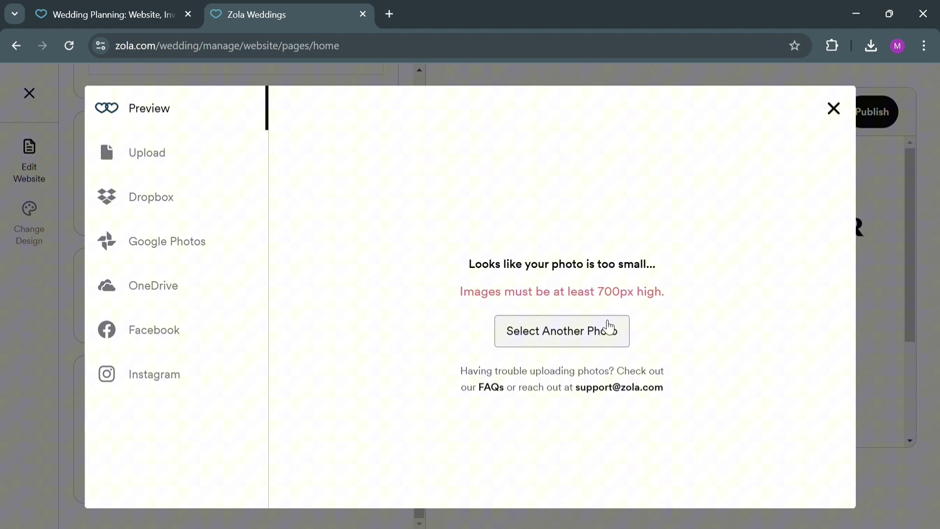
{"action": "left_click", "coordinate": [835, 109]}
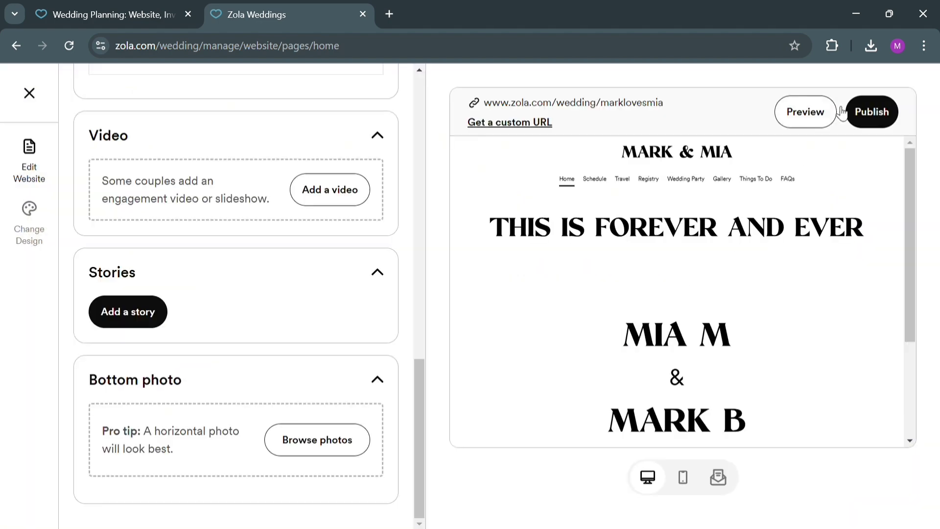
- Go back to the sections list and open the Schedule page
{"action": "scroll", "coordinate": [175, 348], "scroll_direction": "up", "scroll_amount": 6}
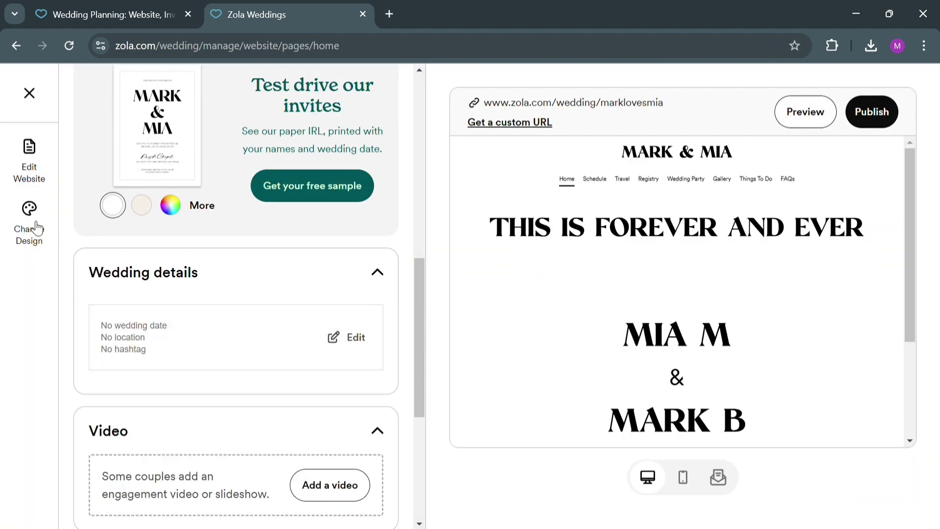
{"action": "scroll", "coordinate": [206, 152], "scroll_direction": "up", "scroll_amount": 7}
{"action": "scroll", "coordinate": [220, 163], "scroll_direction": "up", "scroll_amount": 5}
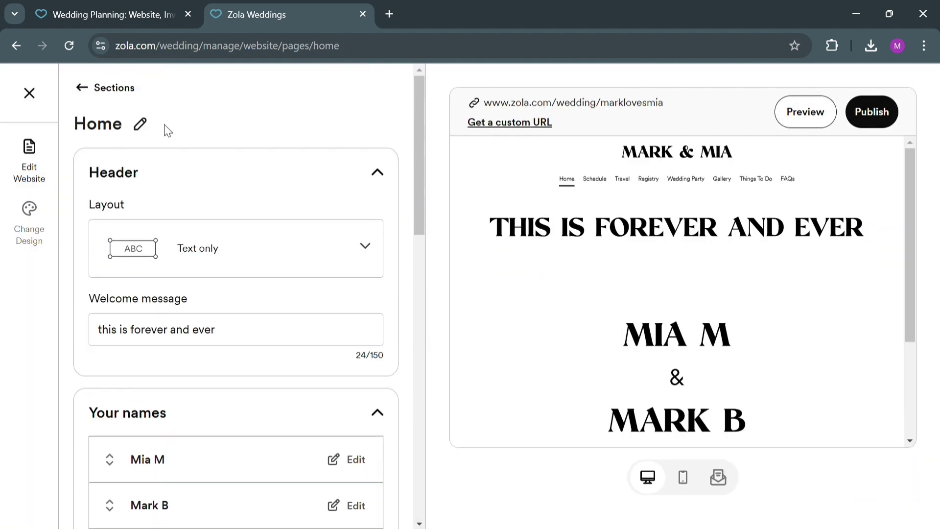
{"action": "left_click", "coordinate": [93, 94]}
{"action": "left_click", "coordinate": [135, 131]}
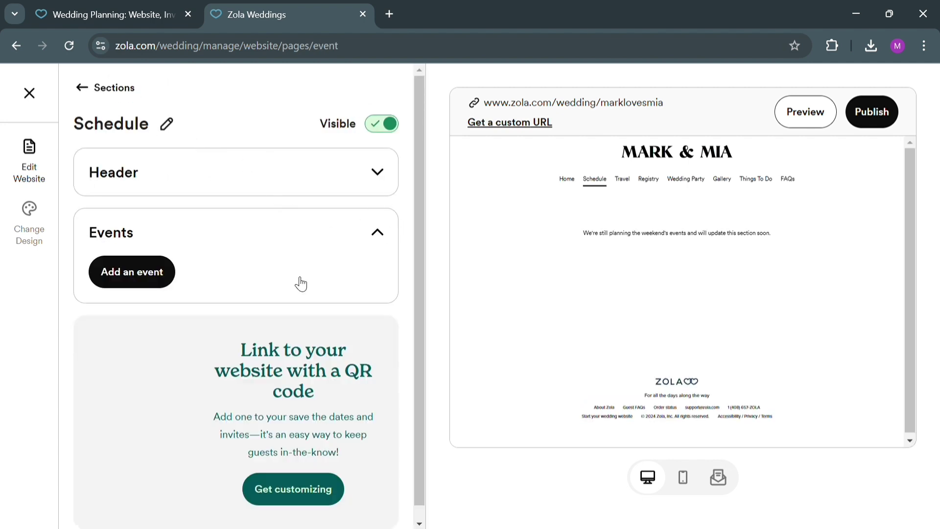
- Draft a Wedding event ending 11/30/2024, then discard it unsaved
{"action": "left_click", "coordinate": [152, 276]}
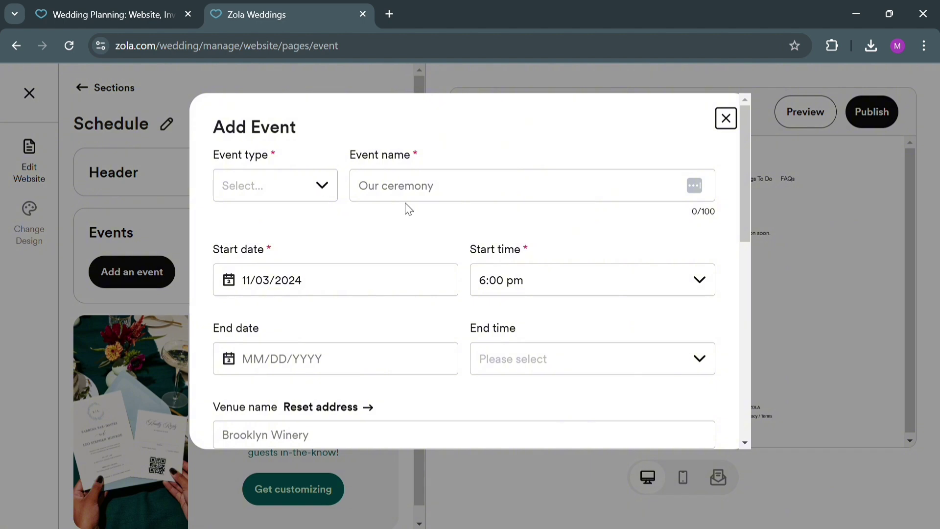
{"action": "left_click", "coordinate": [312, 190]}
{"action": "left_click", "coordinate": [287, 288]}
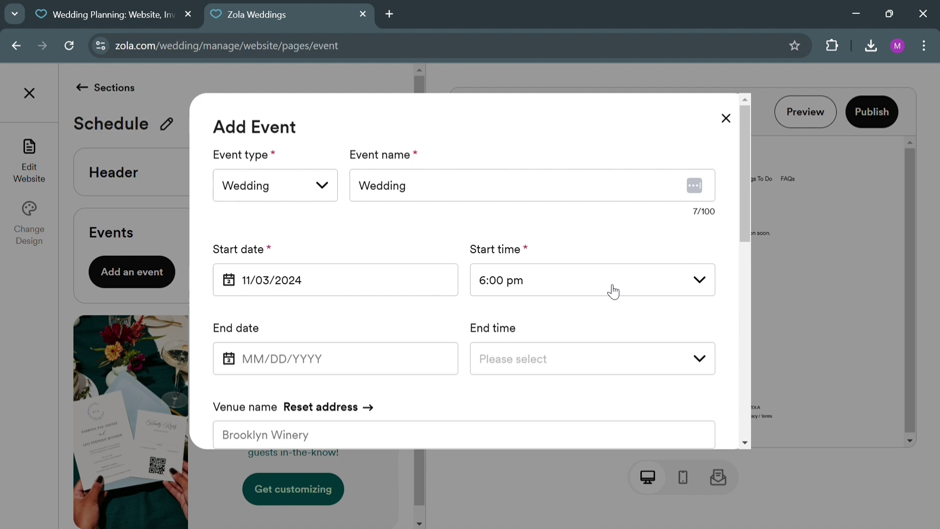
{"action": "left_click", "coordinate": [319, 373]}
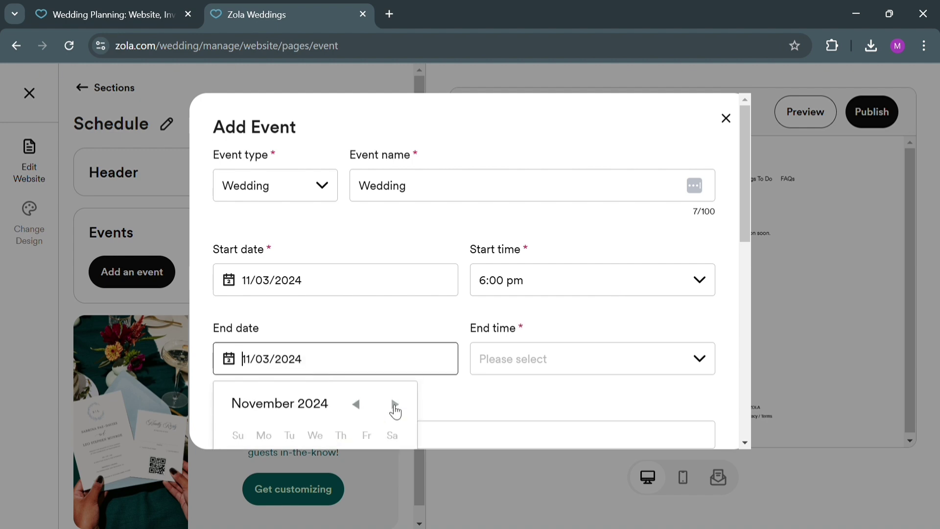
{"action": "scroll", "coordinate": [348, 399], "scroll_direction": "down", "scroll_amount": 3}
{"action": "scroll", "coordinate": [347, 399], "scroll_direction": "down", "scroll_amount": 1}
{"action": "left_click", "coordinate": [392, 347]}
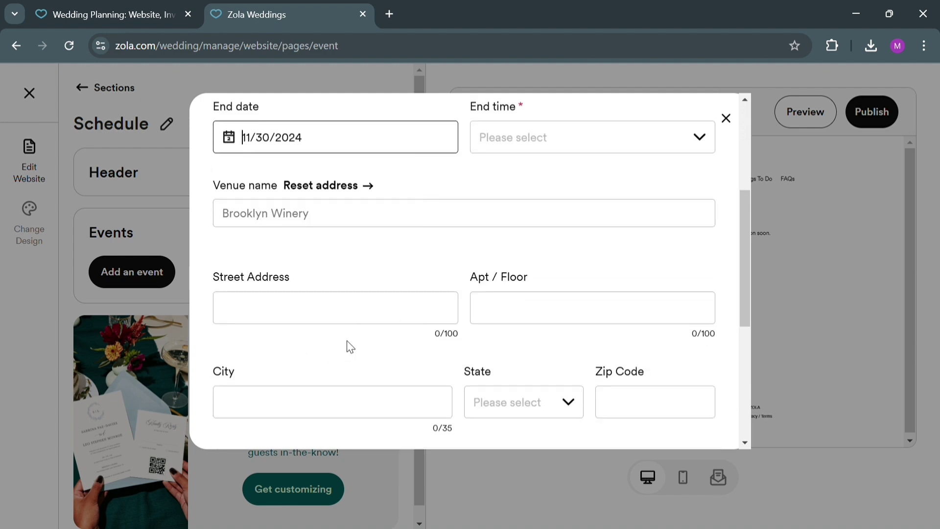
{"action": "scroll", "coordinate": [456, 300], "scroll_direction": "down", "scroll_amount": 5}
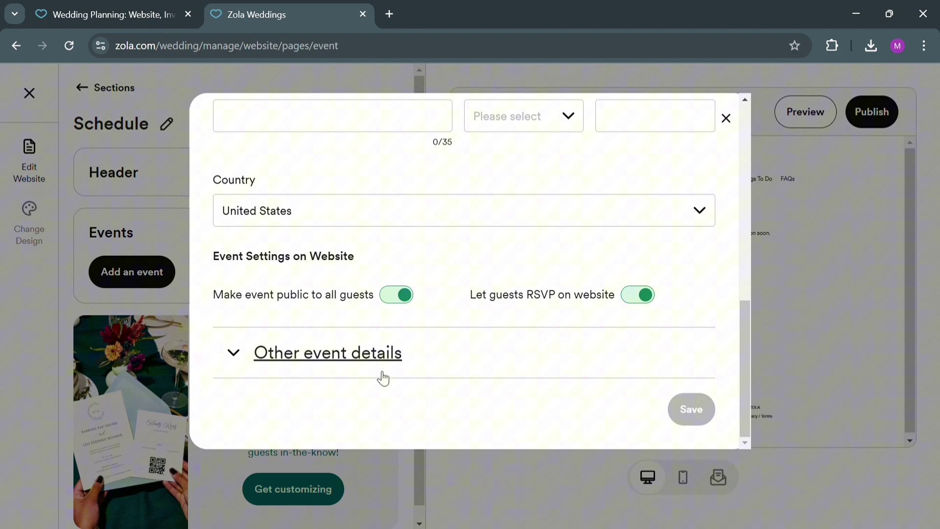
{"action": "scroll", "coordinate": [671, 374], "scroll_direction": "up", "scroll_amount": 5}
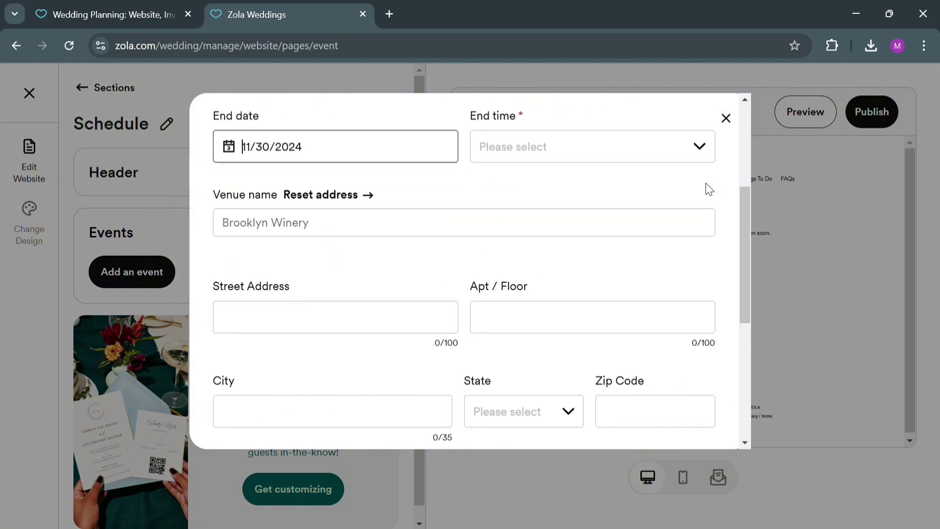
{"action": "left_click", "coordinate": [728, 120]}
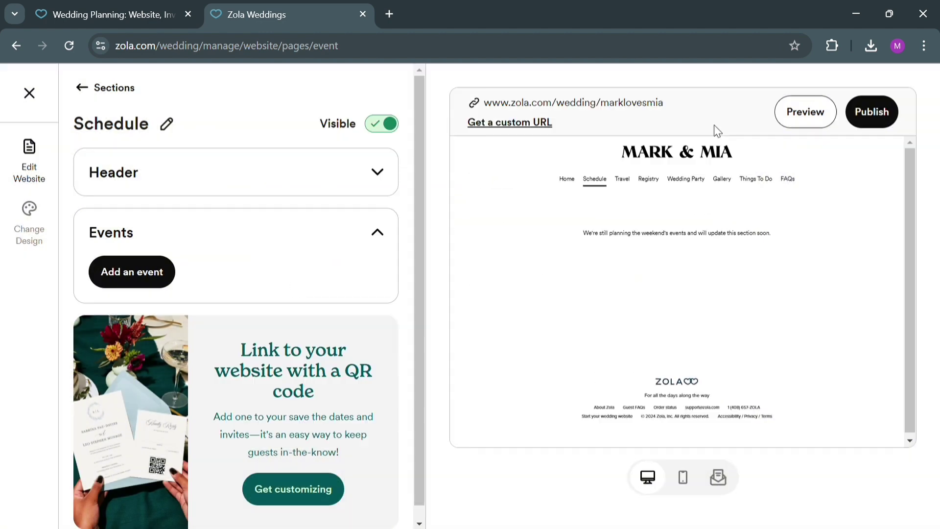
- Open the Travel page and look over the Hotel form under Add places and travel
{"action": "left_click", "coordinate": [96, 91]}
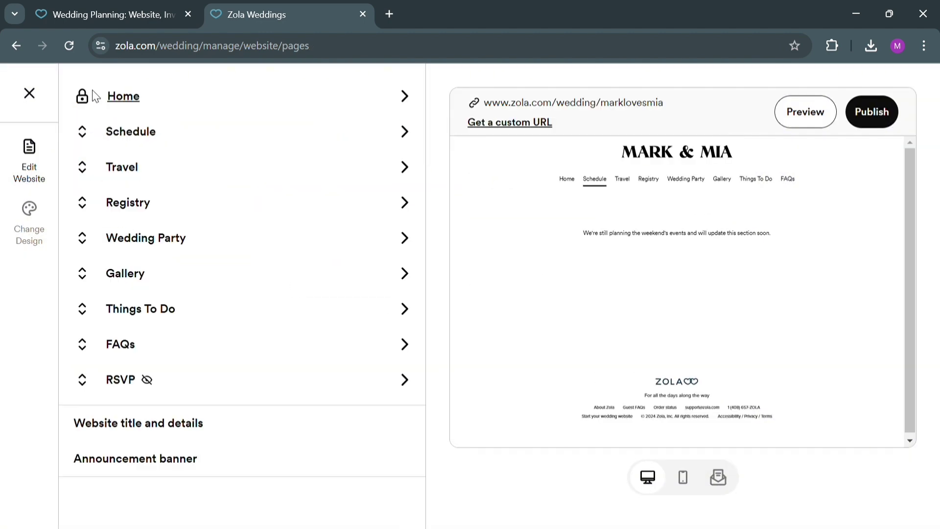
{"action": "left_click", "coordinate": [203, 174]}
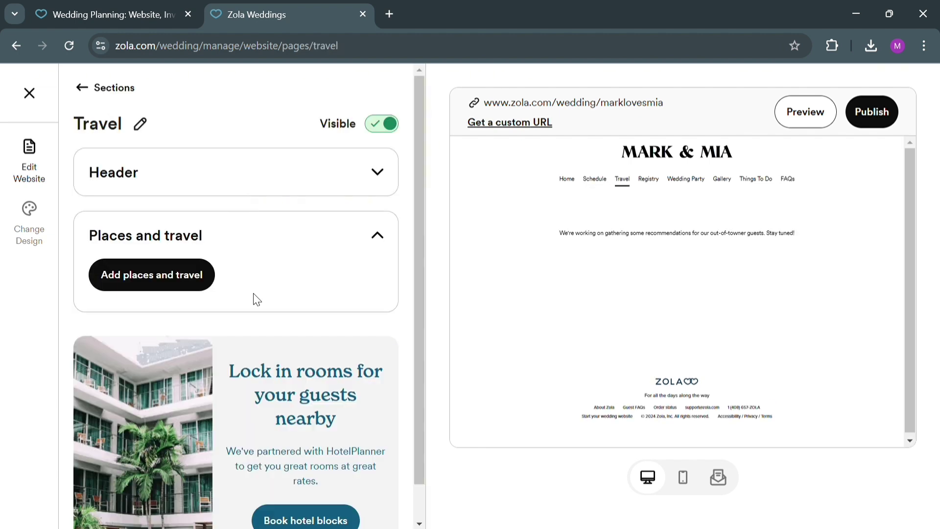
{"action": "left_click", "coordinate": [166, 278]}
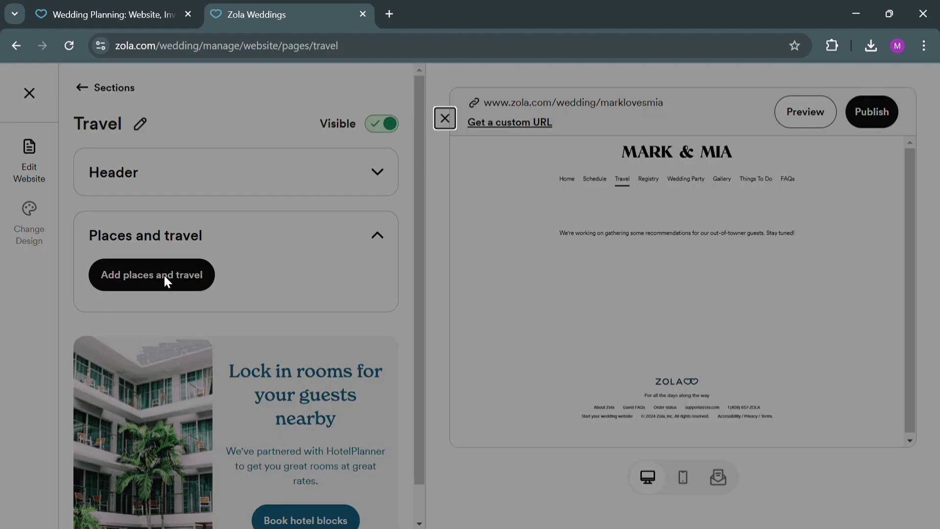
{"action": "left_click", "coordinate": [304, 204]}
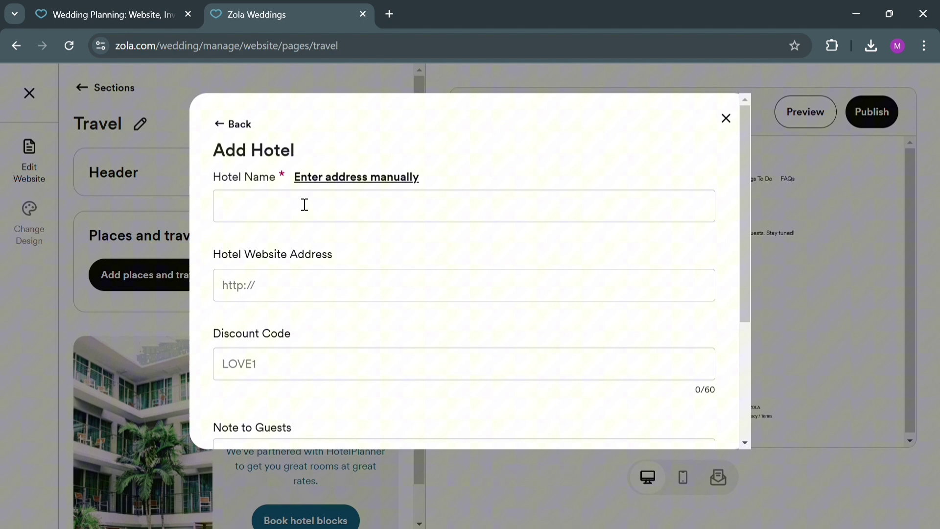
{"action": "scroll", "coordinate": [399, 377], "scroll_direction": "down", "scroll_amount": 3}
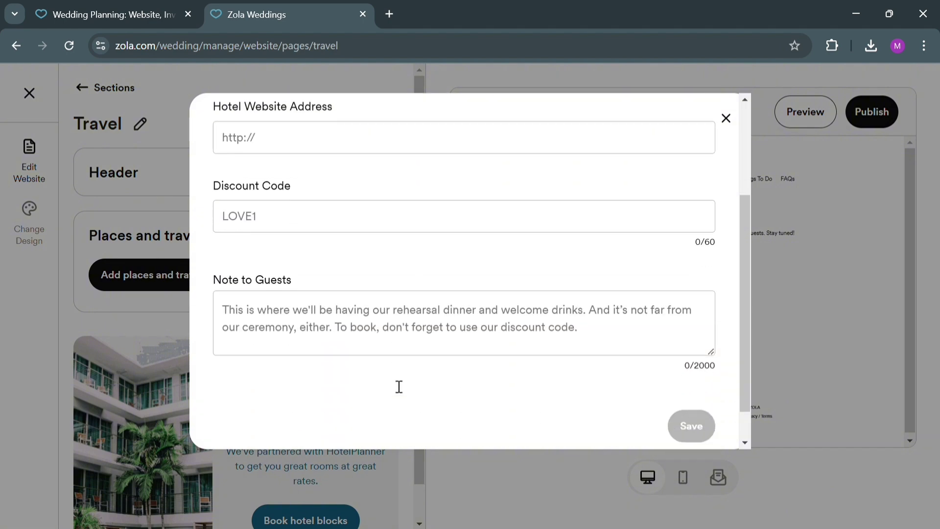
{"action": "scroll", "coordinate": [391, 384], "scroll_direction": "up", "scroll_amount": 3}
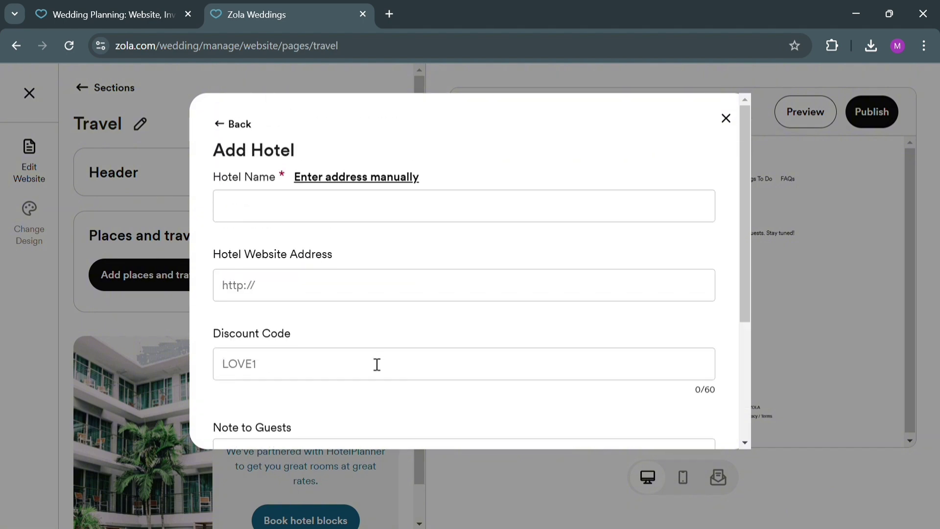
{"action": "left_click", "coordinate": [222, 124]}
- Look over the Flight form, then close the travel options without adding anything
{"action": "left_click", "coordinate": [533, 225]}
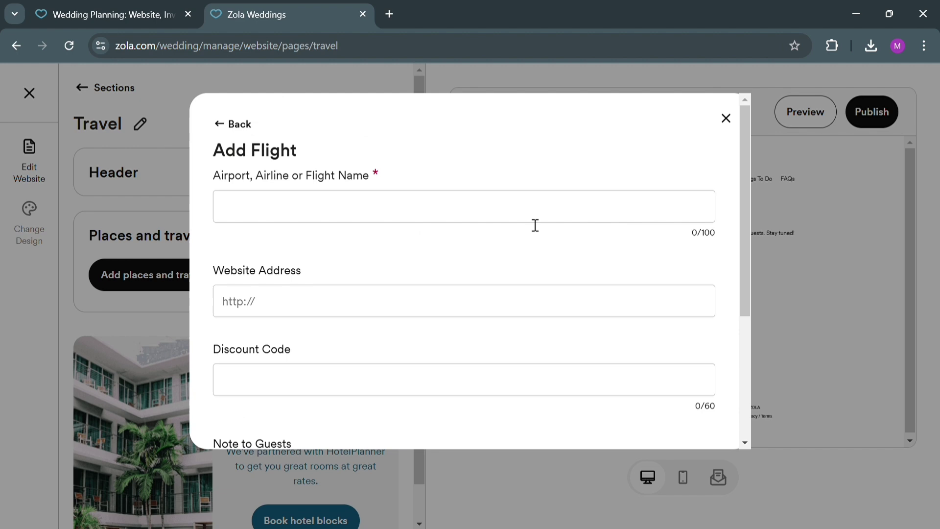
{"action": "scroll", "coordinate": [460, 311], "scroll_direction": "down", "scroll_amount": 4}
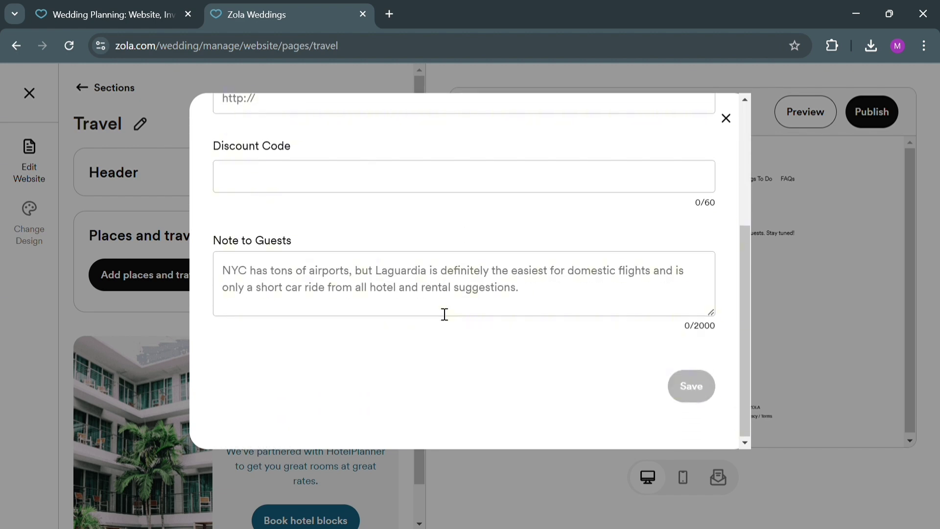
{"action": "scroll", "coordinate": [443, 314], "scroll_direction": "up", "scroll_amount": 4}
{"action": "left_click", "coordinate": [227, 126]}
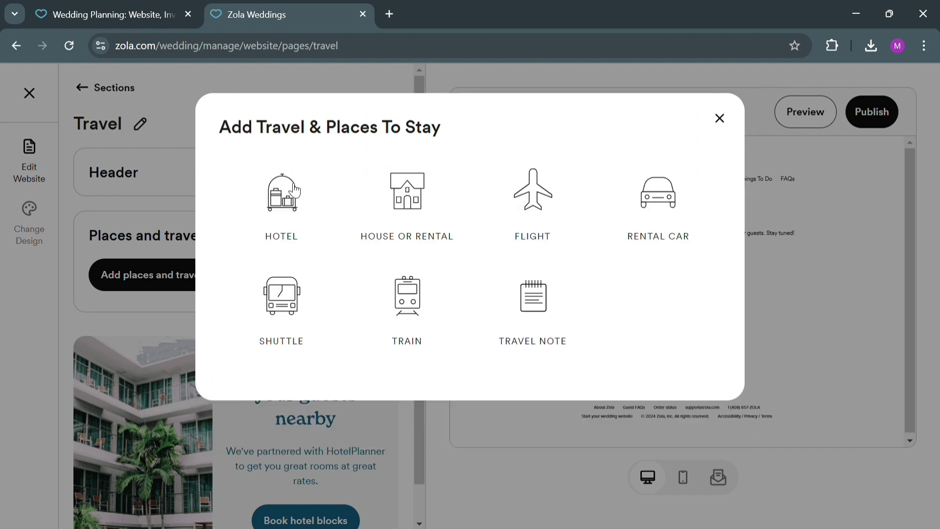
{"action": "left_click", "coordinate": [719, 119]}
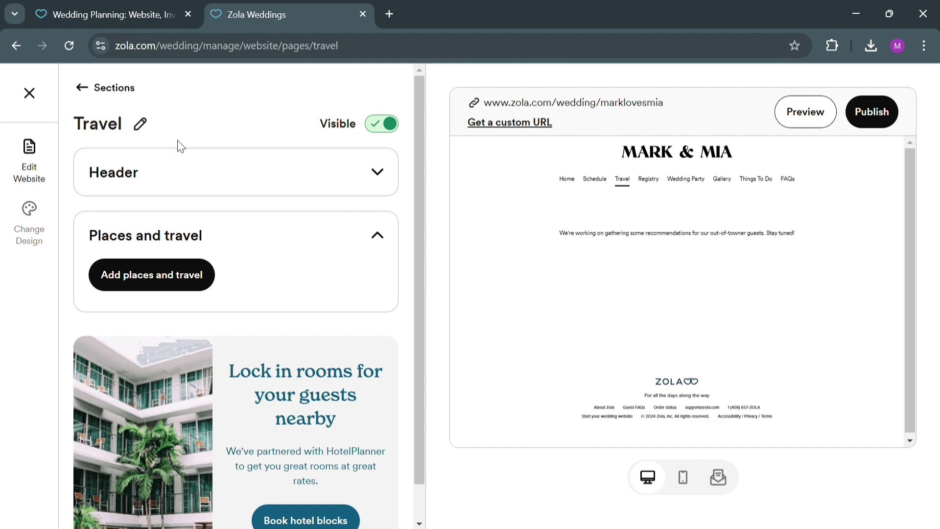
- Open the website's Registry page and start adding gifts from the Kitchen Essentials checklist
{"action": "left_click", "coordinate": [95, 101]}
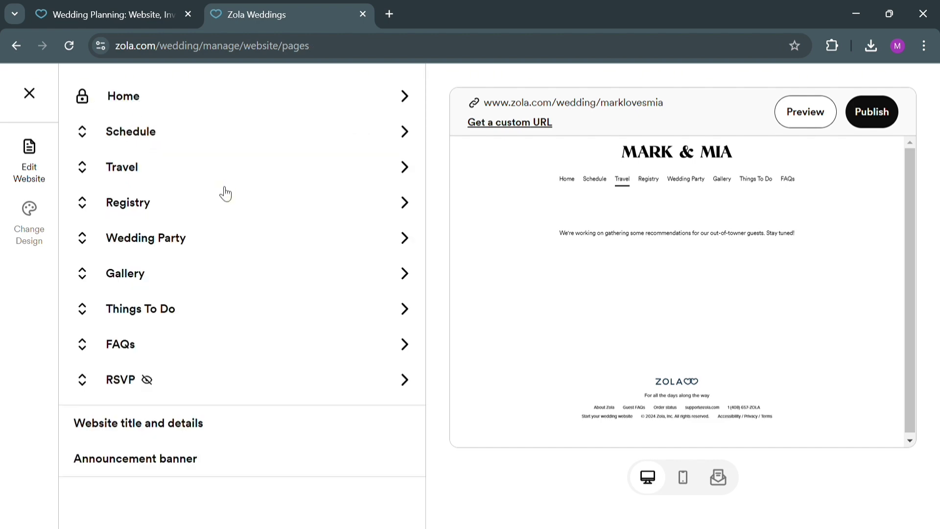
{"action": "left_click", "coordinate": [175, 212]}
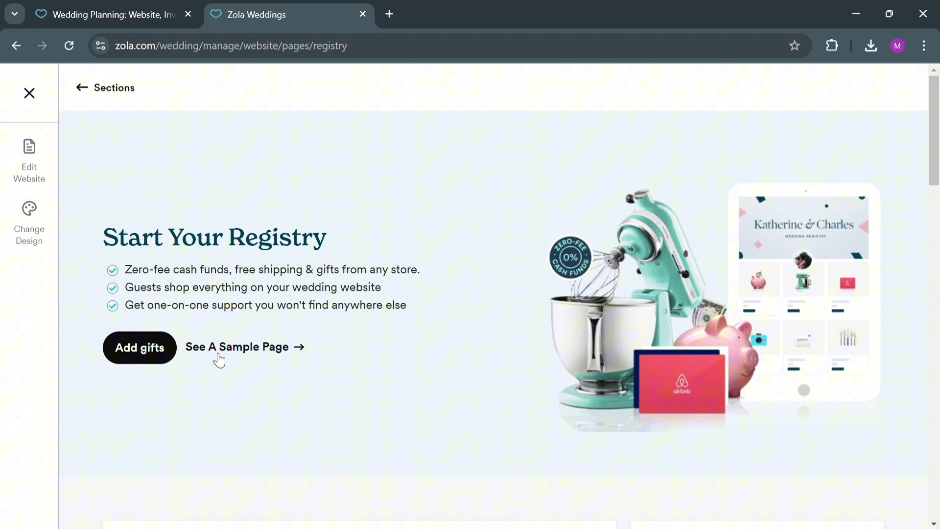
{"action": "scroll", "coordinate": [262, 395], "scroll_direction": "down", "scroll_amount": 15}
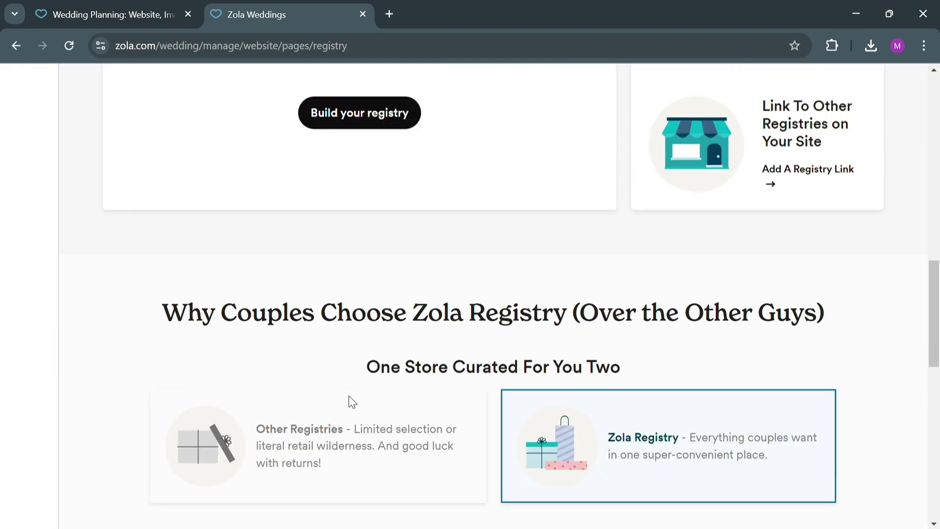
{"action": "scroll", "coordinate": [353, 401], "scroll_direction": "up", "scroll_amount": 15}
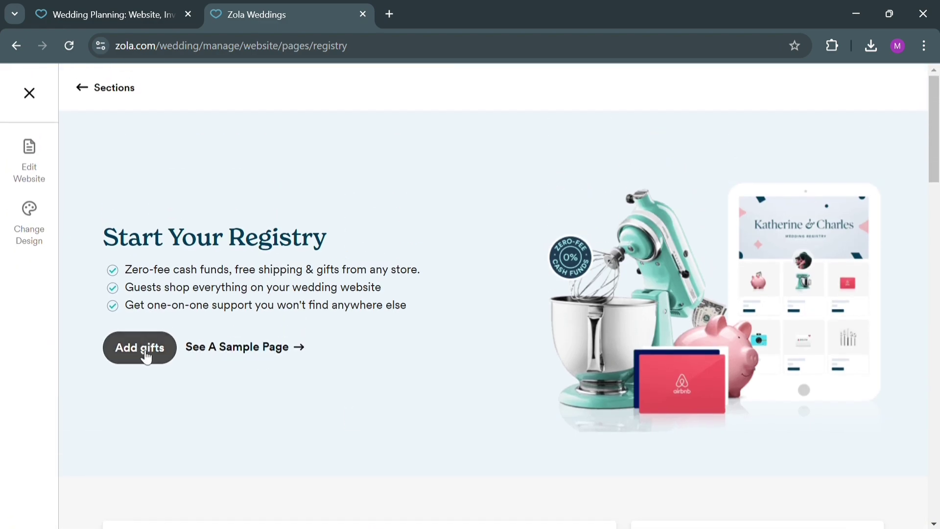
{"action": "left_click", "coordinate": [149, 362]}
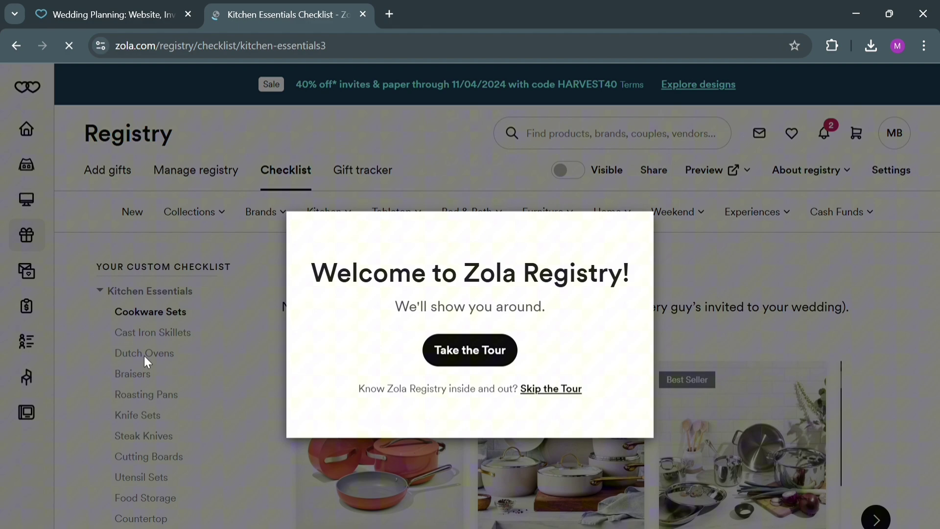
- Skip the Zola Registry welcome tour and browse the checklist's Cookware Sets options
{"action": "left_click", "coordinate": [553, 389]}
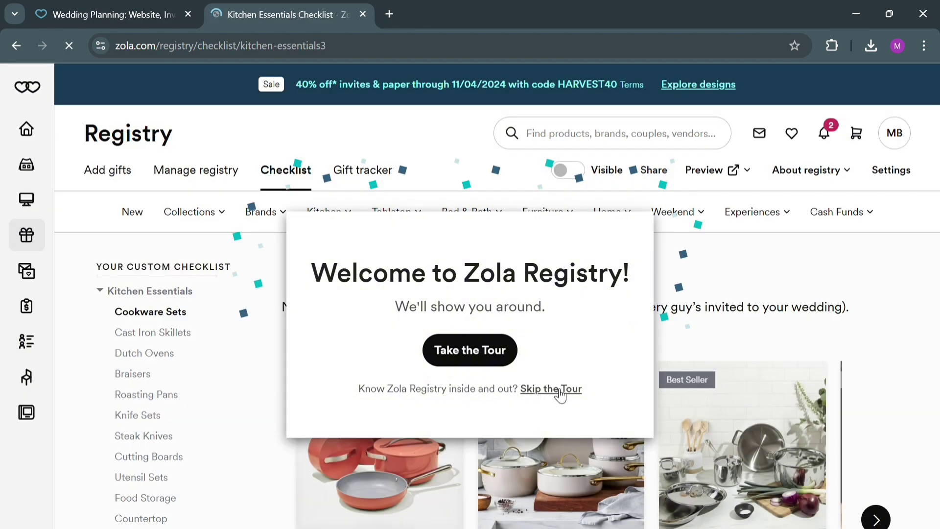
{"action": "scroll", "coordinate": [541, 398], "scroll_direction": "down", "scroll_amount": 7}
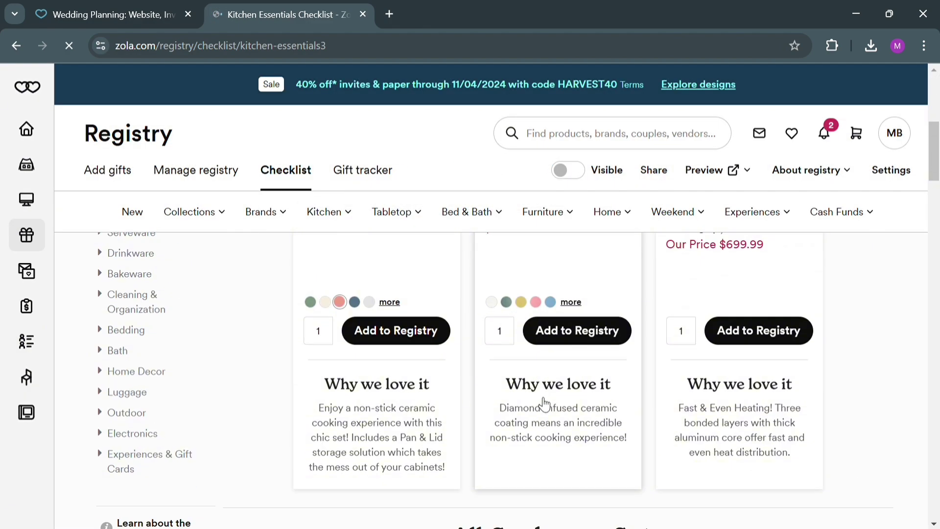
{"action": "scroll", "coordinate": [411, 470], "scroll_direction": "up", "scroll_amount": 4}
{"action": "scroll", "coordinate": [408, 474], "scroll_direction": "up", "scroll_amount": 2}
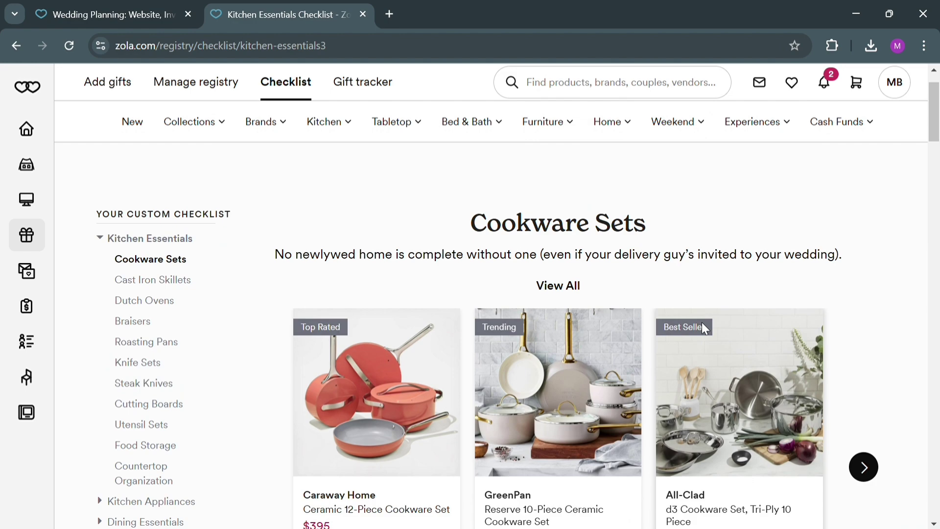
{"action": "scroll", "coordinate": [601, 365], "scroll_direction": "down", "scroll_amount": 9}
{"action": "scroll", "coordinate": [597, 367], "scroll_direction": "down", "scroll_amount": 9}
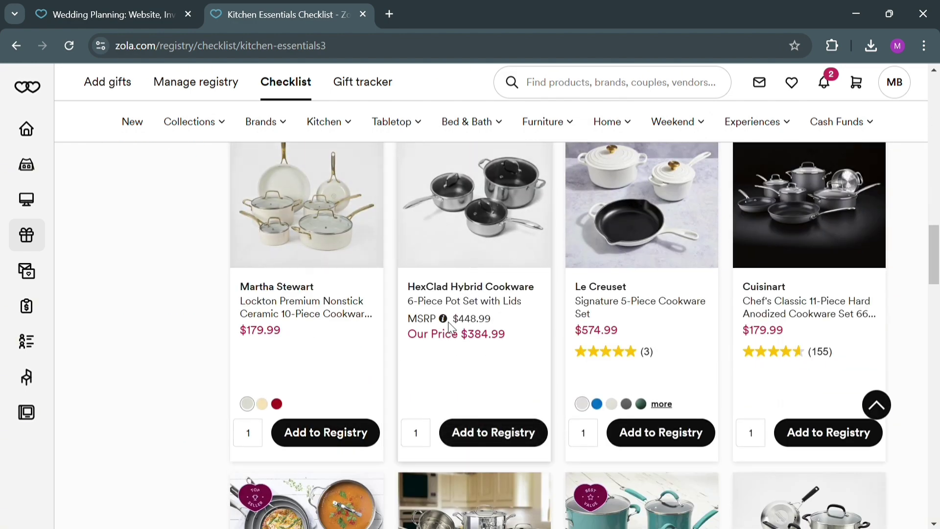
- Add the GreenPan Reserve 10-Piece Ceramic Cookware Set ($399.99), crossing off Cookware Sets
{"action": "scroll", "coordinate": [510, 453], "scroll_direction": "down", "scroll_amount": 6}
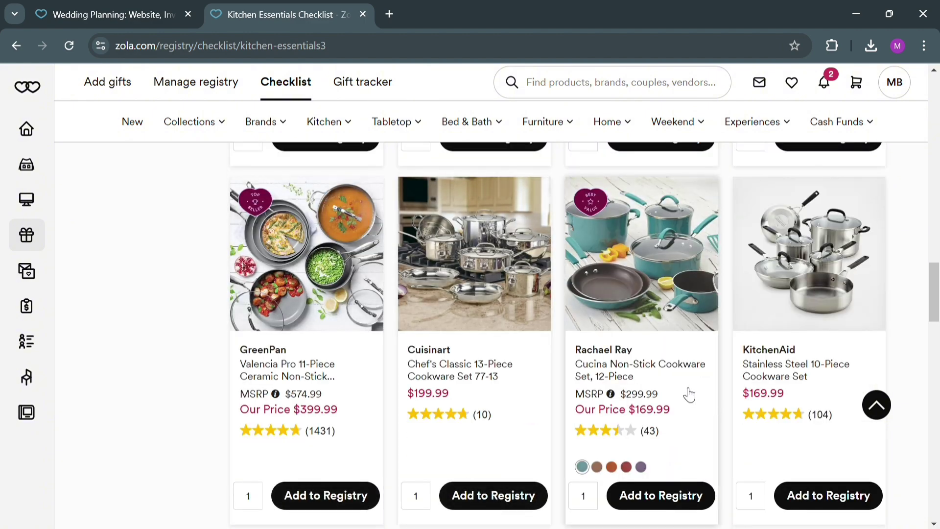
{"action": "scroll", "coordinate": [689, 394], "scroll_direction": "up", "scroll_amount": 8}
{"action": "scroll", "coordinate": [561, 409], "scroll_direction": "up", "scroll_amount": 15}
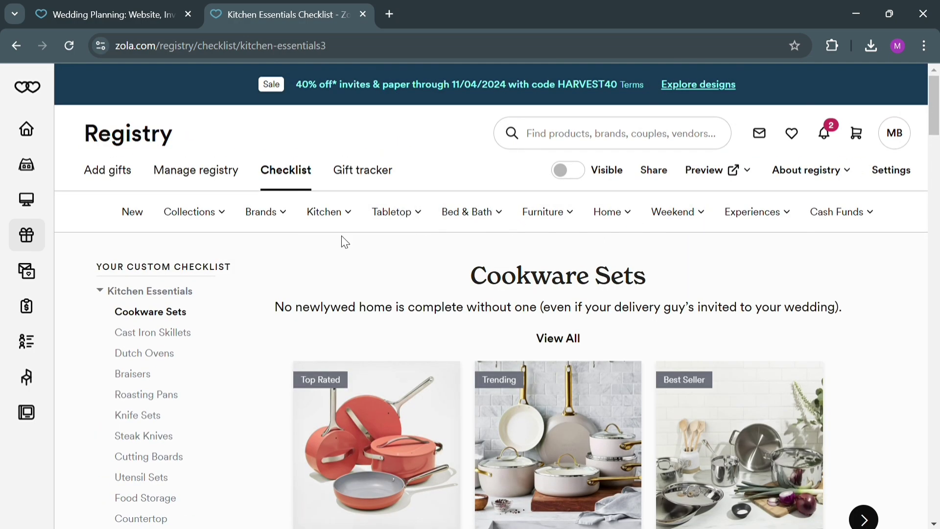
{"action": "scroll", "coordinate": [466, 377], "scroll_direction": "down", "scroll_amount": 6}
{"action": "scroll", "coordinate": [487, 346], "scroll_direction": "up", "scroll_amount": 5}
{"action": "scroll", "coordinate": [576, 386], "scroll_direction": "down", "scroll_amount": 4}
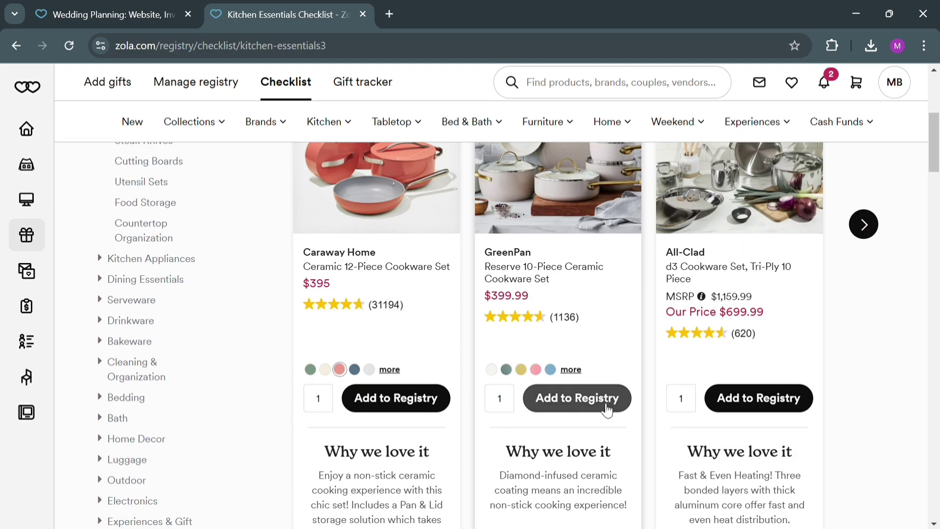
{"action": "left_click", "coordinate": [607, 404]}
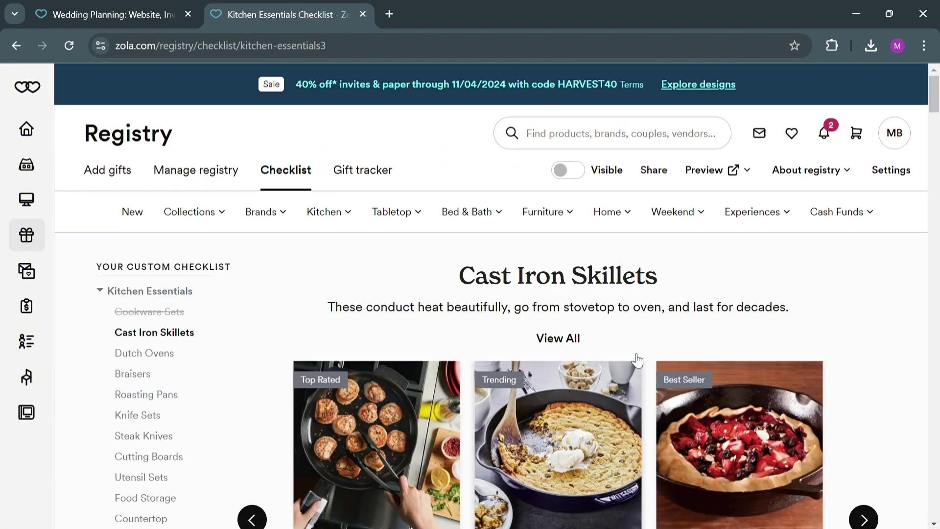
{"action": "scroll", "coordinate": [724, 328], "scroll_direction": "down", "scroll_amount": 4}
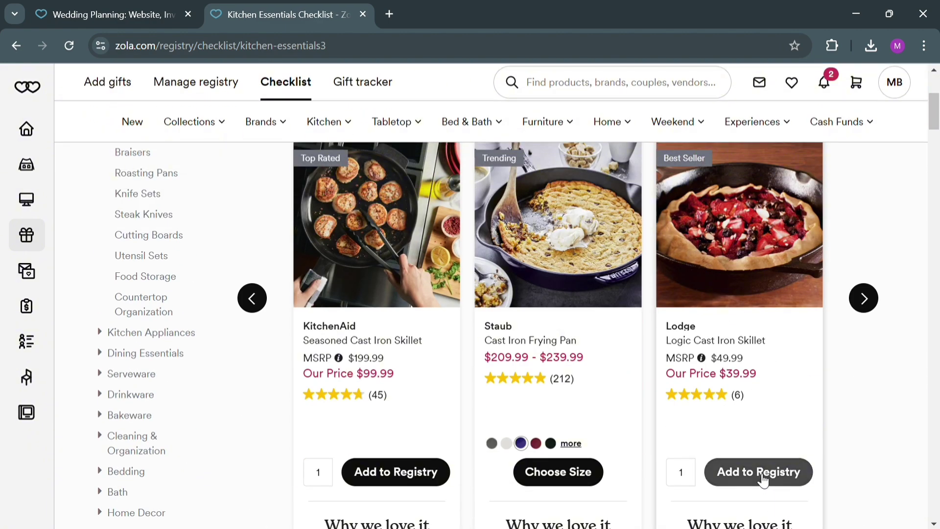
{"action": "scroll", "coordinate": [539, 318], "scroll_direction": "up", "scroll_amount": 4}
{"action": "mouse_move", "coordinate": [414, 225]}
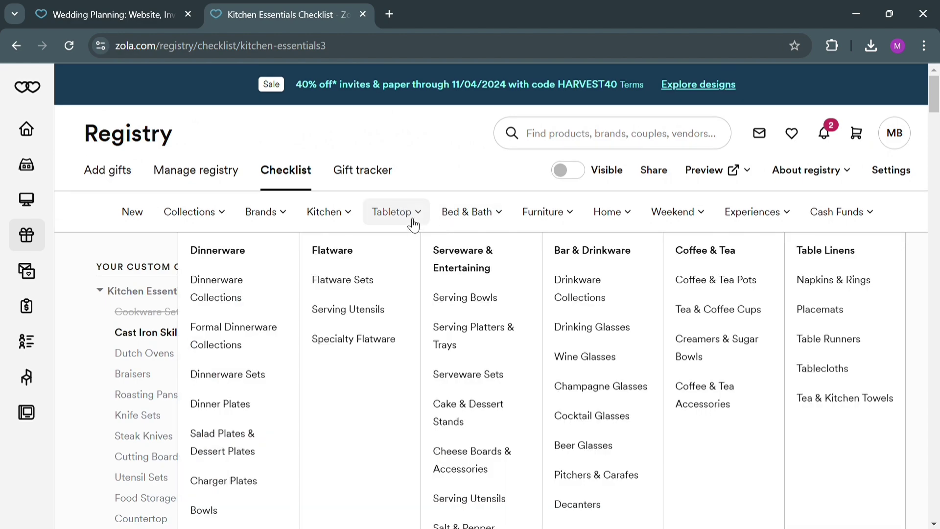
{"action": "mouse_move", "coordinate": [262, 215]}
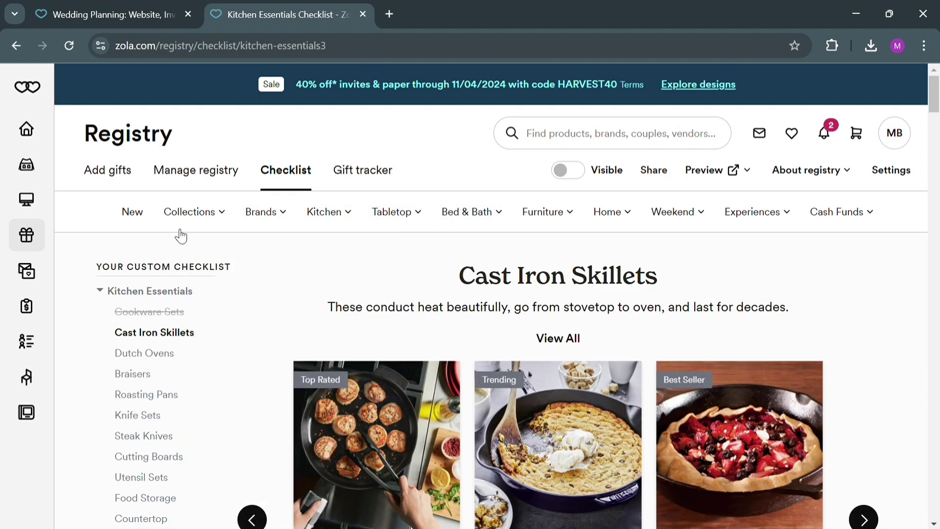
- From Most Popular Gifts, add the KitchenAid Artisan Stand Mixer marked Our Most Wanted
{"action": "mouse_move", "coordinate": [202, 215]}
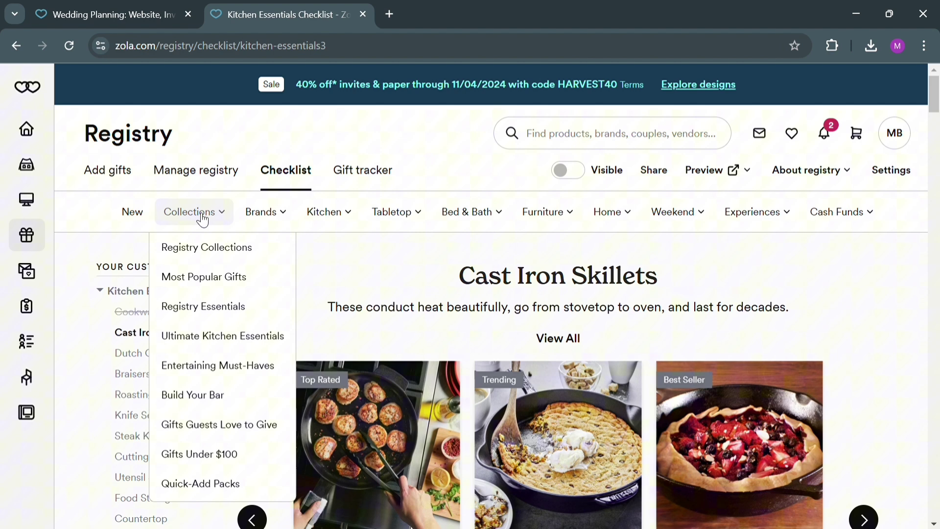
{"action": "left_click", "coordinate": [205, 285]}
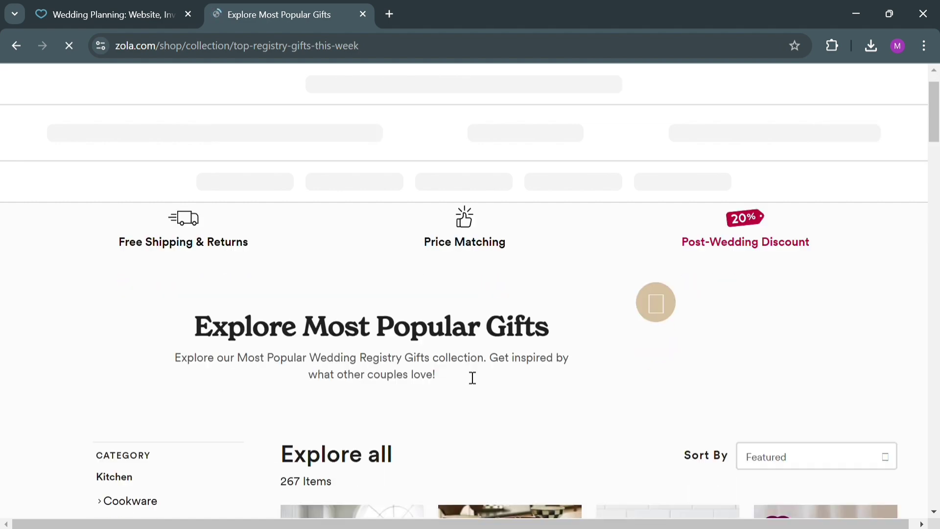
{"action": "scroll", "coordinate": [390, 500], "scroll_direction": "down", "scroll_amount": 4}
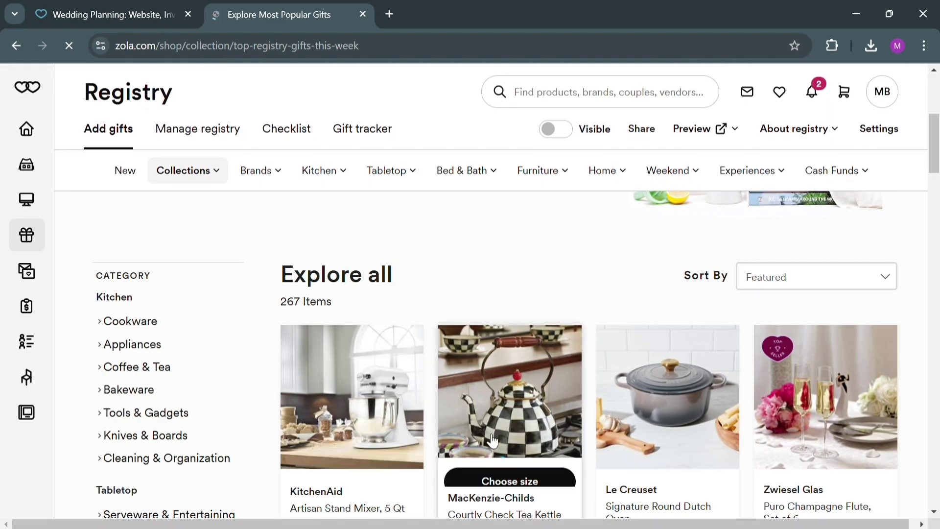
{"action": "scroll", "coordinate": [493, 441], "scroll_direction": "down", "scroll_amount": 5}
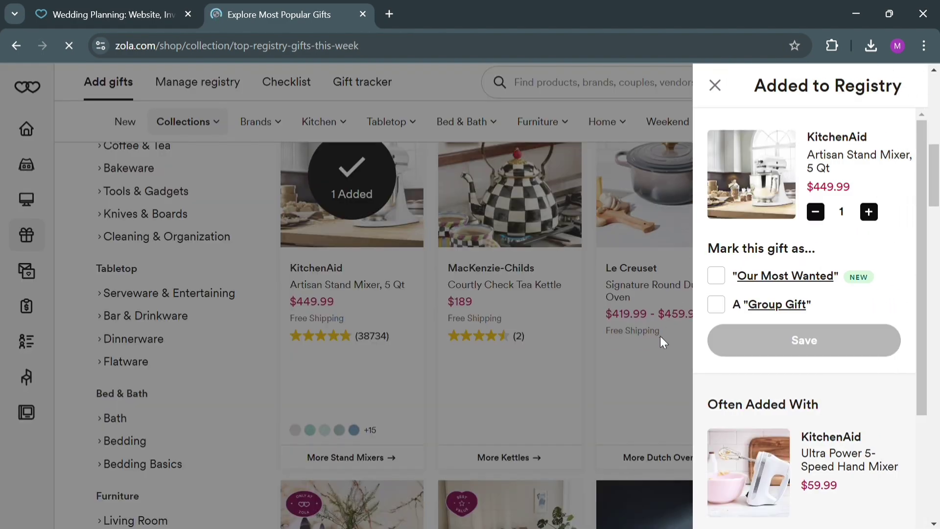
{"action": "scroll", "coordinate": [827, 372], "scroll_direction": "down", "scroll_amount": 5}
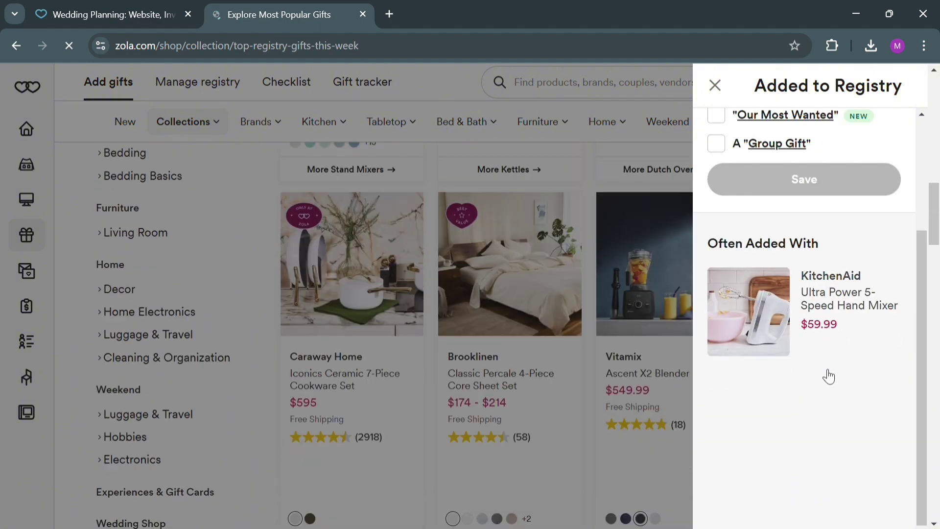
{"action": "scroll", "coordinate": [825, 372], "scroll_direction": "up", "scroll_amount": 10}
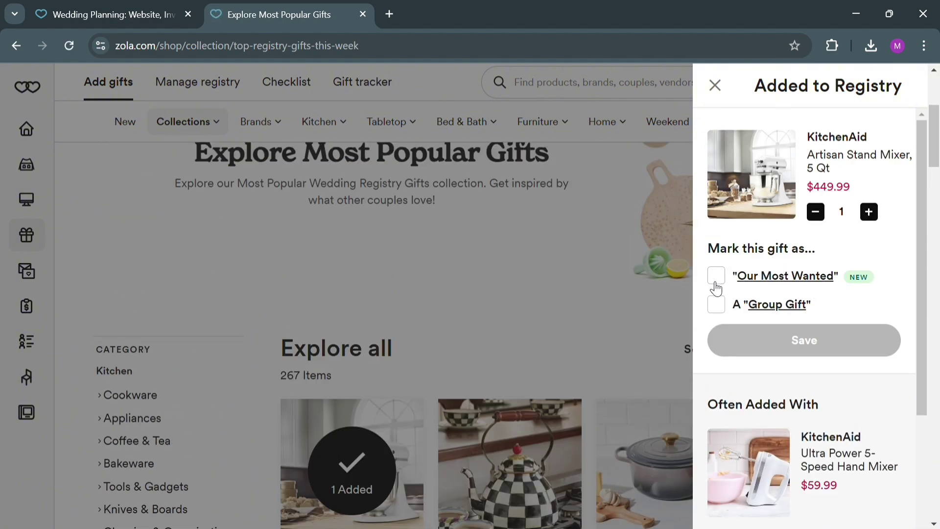
{"action": "left_click", "coordinate": [717, 281]}
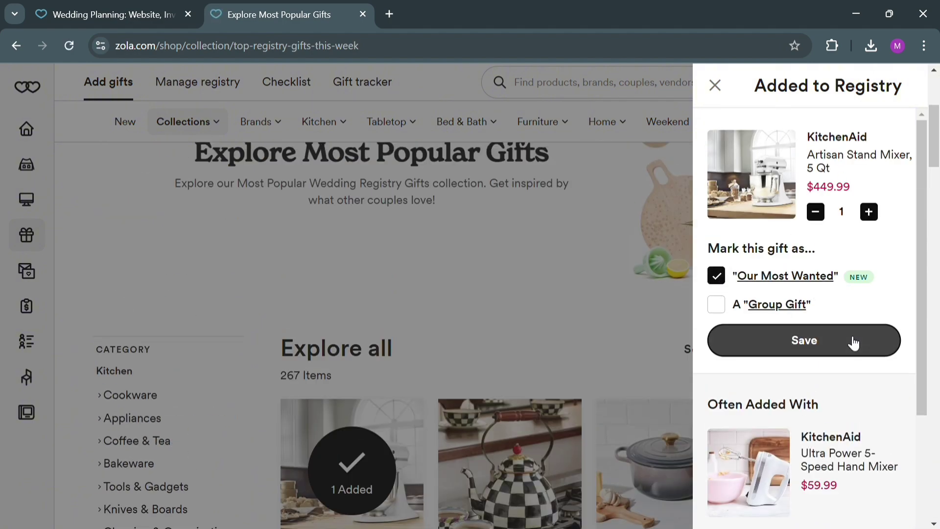
{"action": "left_click", "coordinate": [853, 343]}
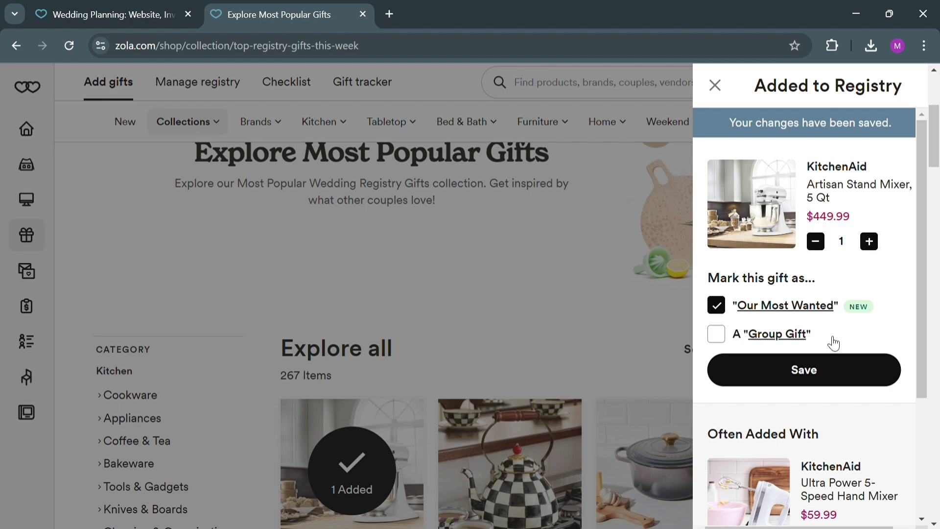
{"action": "left_click", "coordinate": [716, 87]}
- Add the Brooklinen Classic Percale 7-Piece Sheet & Duvet Bundle in King ($383)
{"action": "scroll", "coordinate": [744, 324], "scroll_direction": "down", "scroll_amount": 15}
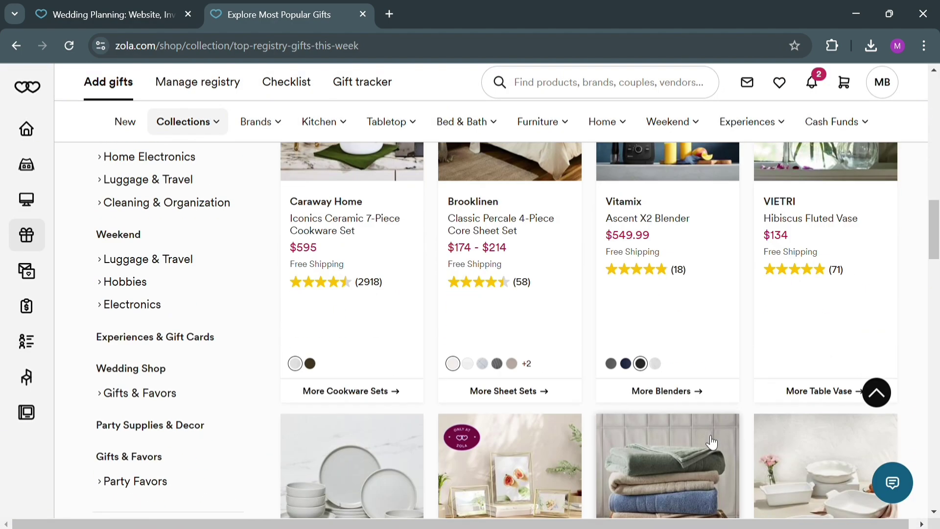
{"action": "scroll", "coordinate": [711, 439], "scroll_direction": "up", "scroll_amount": 5}
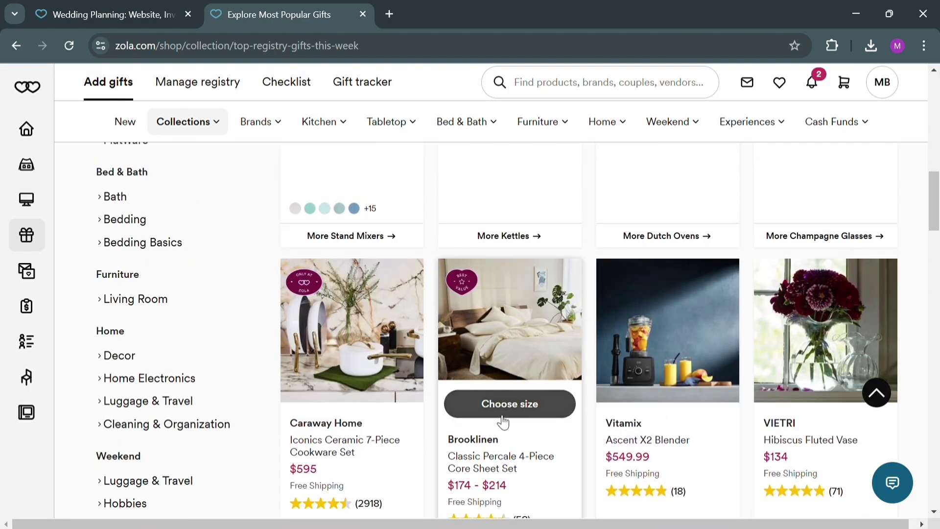
{"action": "left_click", "coordinate": [513, 409]}
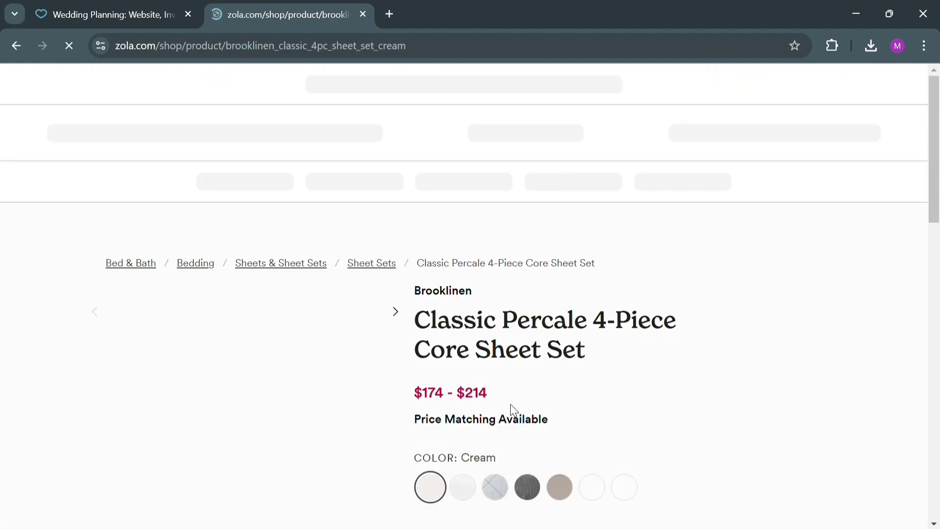
{"action": "scroll", "coordinate": [547, 427], "scroll_direction": "down", "scroll_amount": 10}
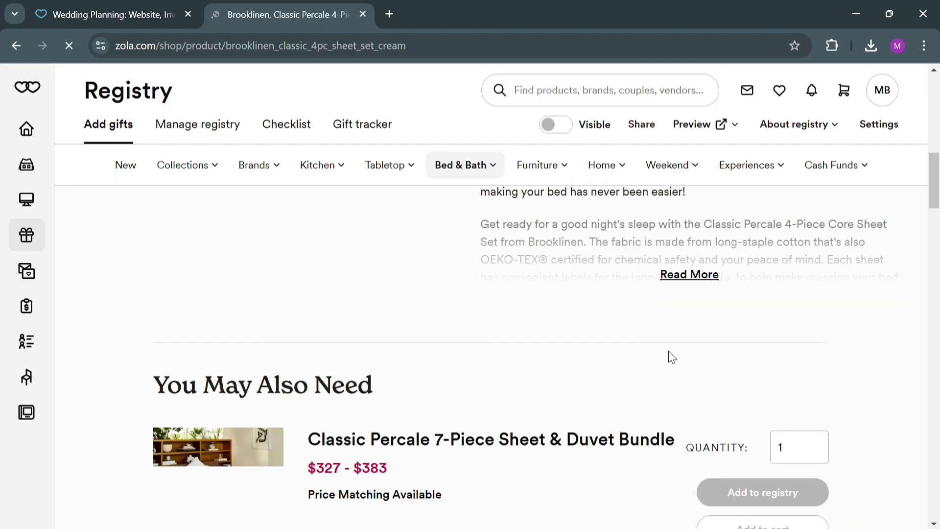
{"action": "scroll", "coordinate": [670, 379], "scroll_direction": "down", "scroll_amount": 5}
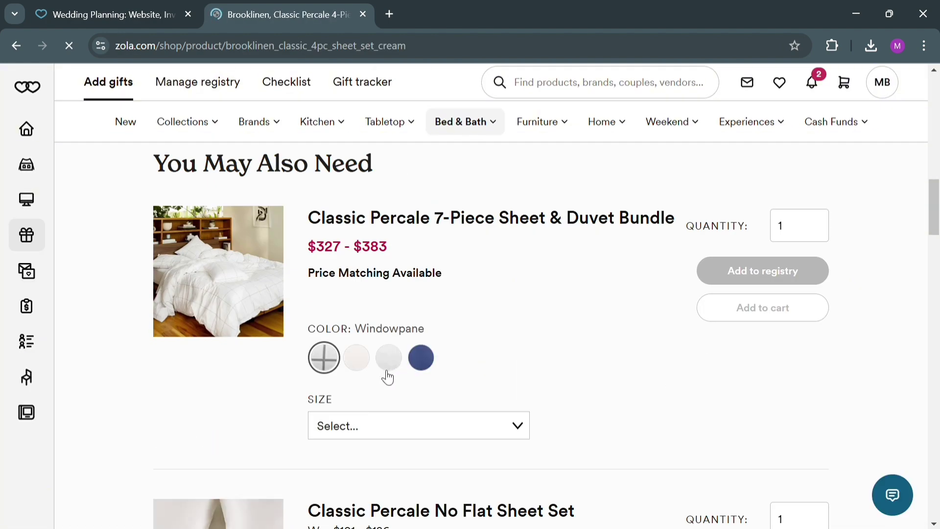
{"action": "scroll", "coordinate": [385, 376], "scroll_direction": "down", "scroll_amount": 3}
{"action": "scroll", "coordinate": [382, 372], "scroll_direction": "down", "scroll_amount": 1}
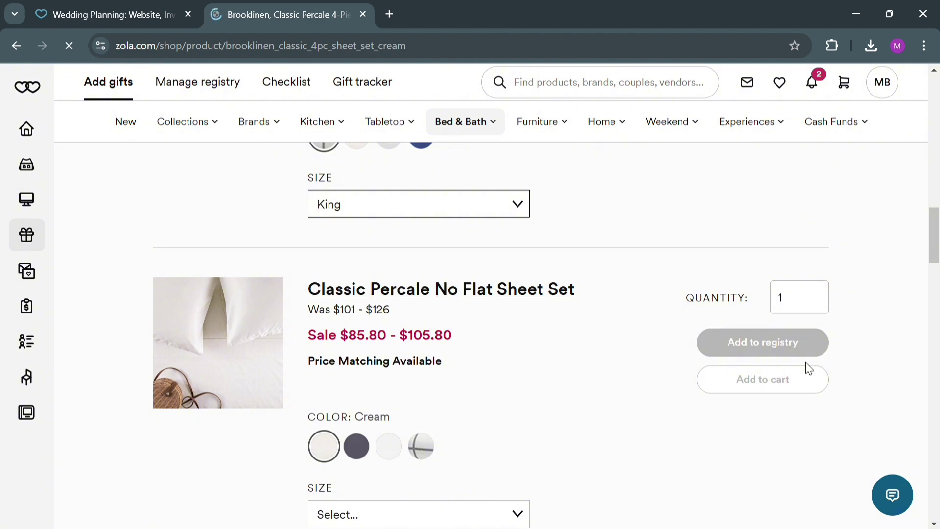
{"action": "scroll", "coordinate": [660, 398], "scroll_direction": "down", "scroll_amount": 3}
{"action": "scroll", "coordinate": [654, 394], "scroll_direction": "up", "scroll_amount": 5}
{"action": "scroll", "coordinate": [655, 397], "scroll_direction": "up", "scroll_amount": 3}
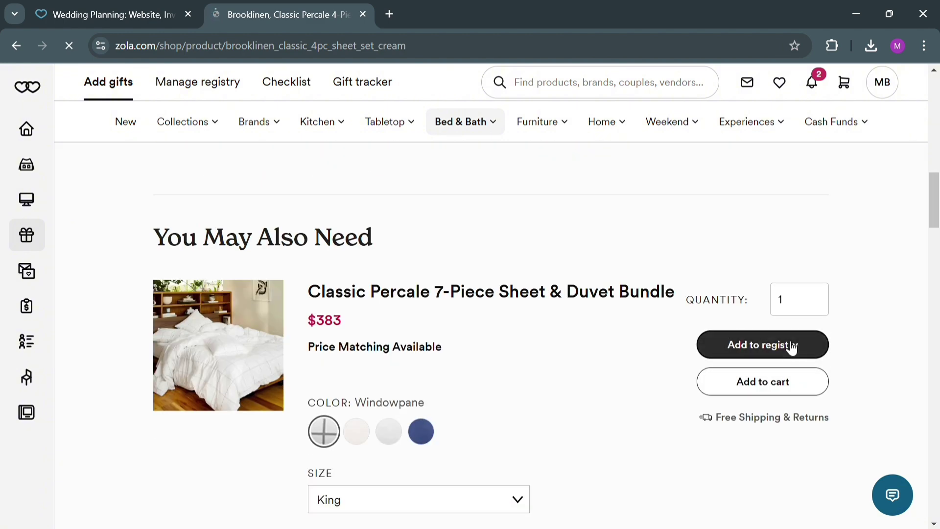
- Return via the Kitchen Essentials checklist and wedding overview to the website's Registry page editor
{"action": "left_click", "coordinate": [338, 141]}
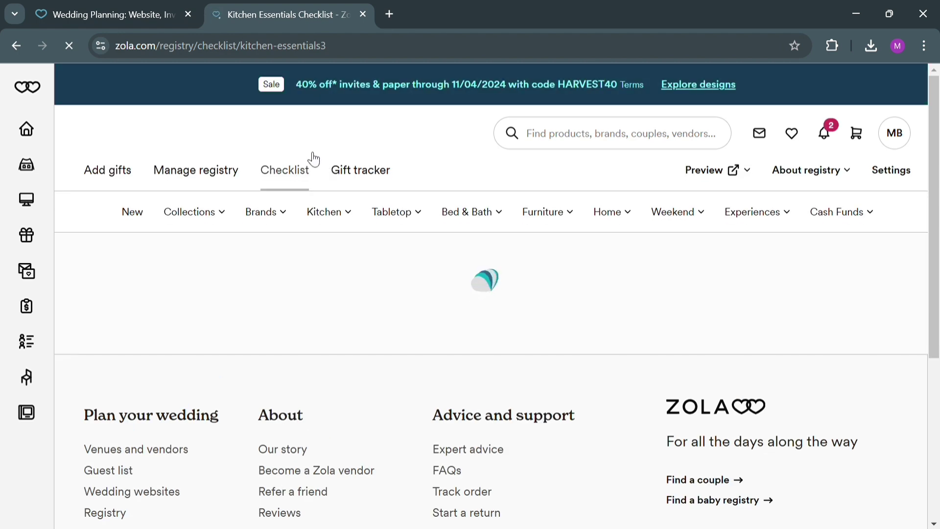
{"action": "mouse_move", "coordinate": [734, 172]}
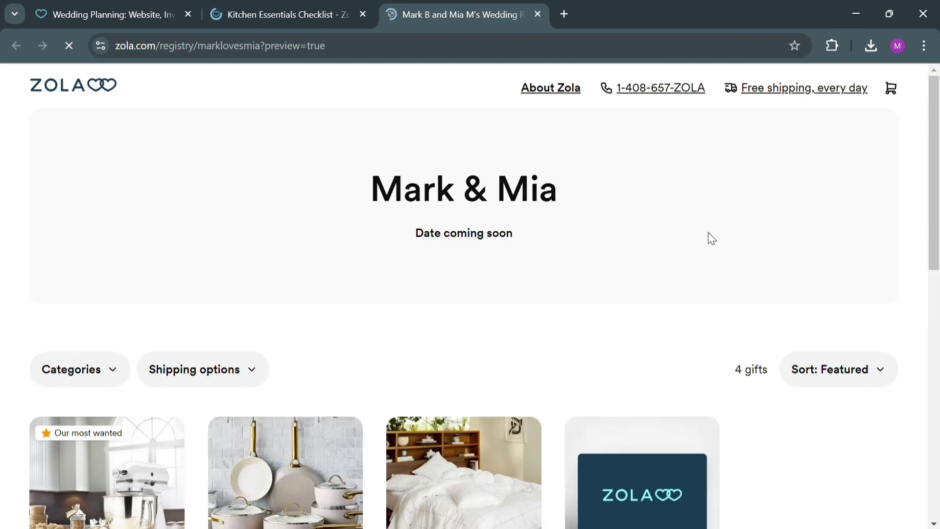
{"action": "scroll", "coordinate": [558, 401], "scroll_direction": "down", "scroll_amount": 4}
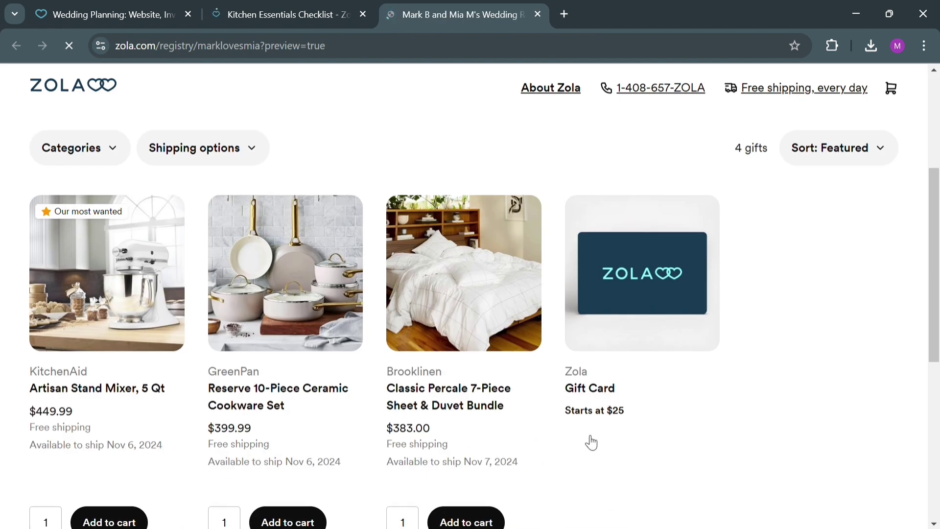
{"action": "scroll", "coordinate": [418, 484], "scroll_direction": "down", "scroll_amount": 4}
{"action": "scroll", "coordinate": [411, 477], "scroll_direction": "up", "scroll_amount": 10}
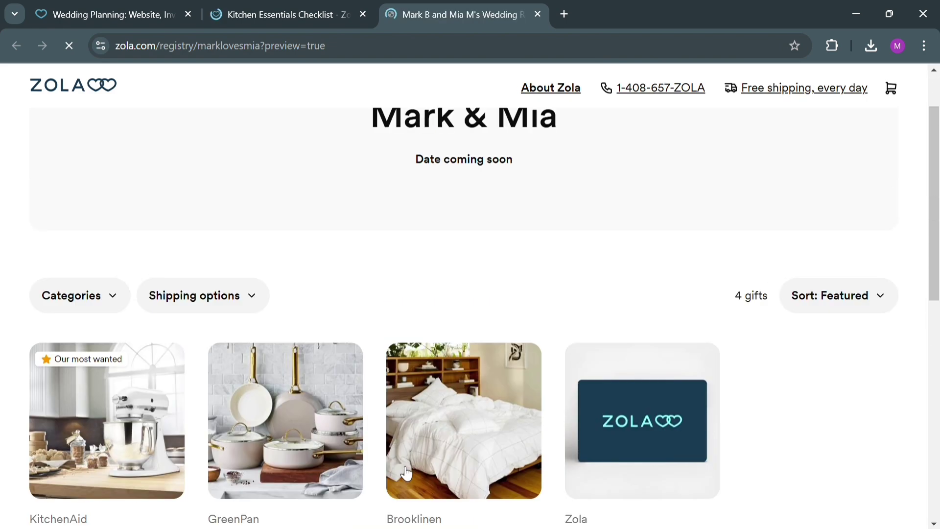
{"action": "left_click", "coordinate": [276, 16]}
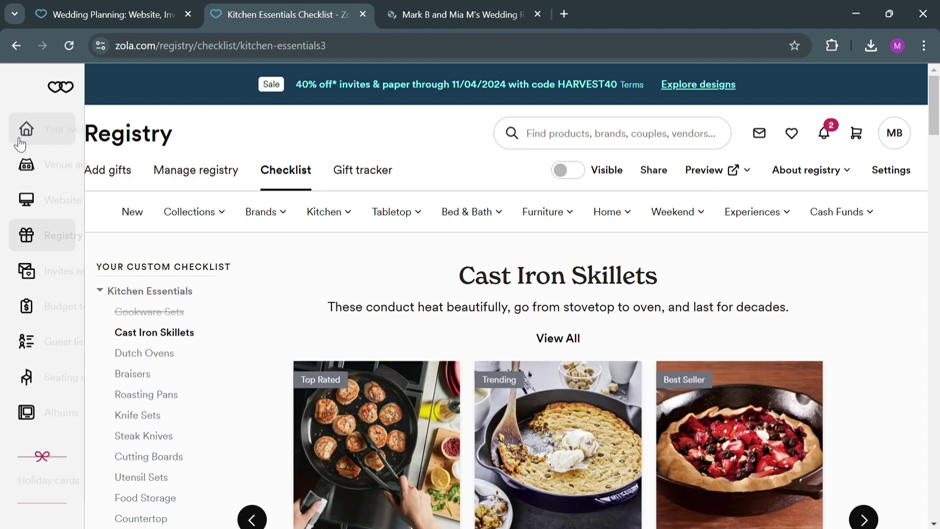
{"action": "left_click", "coordinate": [23, 136]}
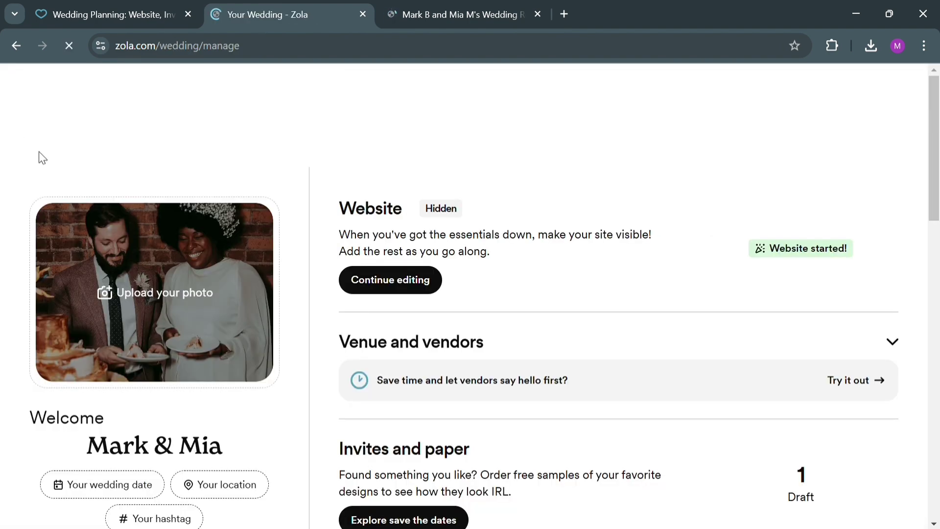
{"action": "key", "text": "alt+Left"}
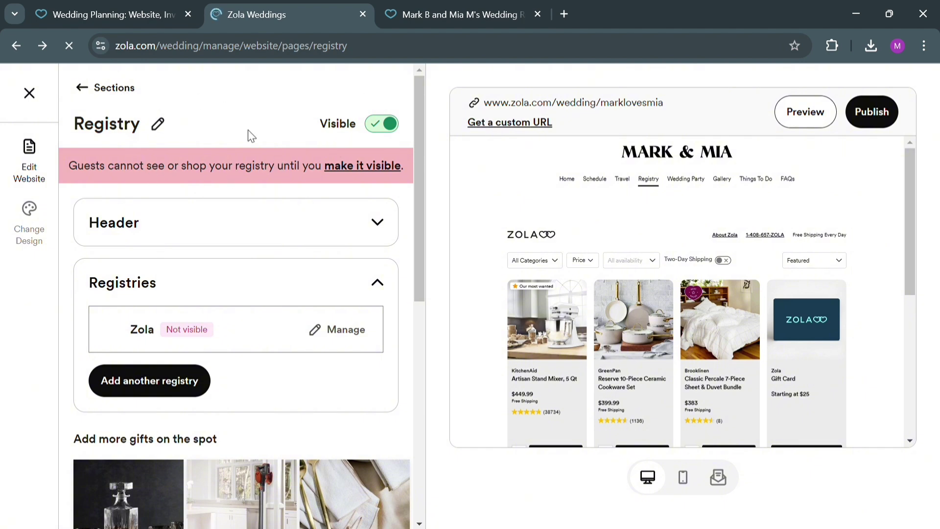
- Open the Wedding Party section and preview the add-person form, closing it unsaved
{"action": "left_click", "coordinate": [90, 88]}
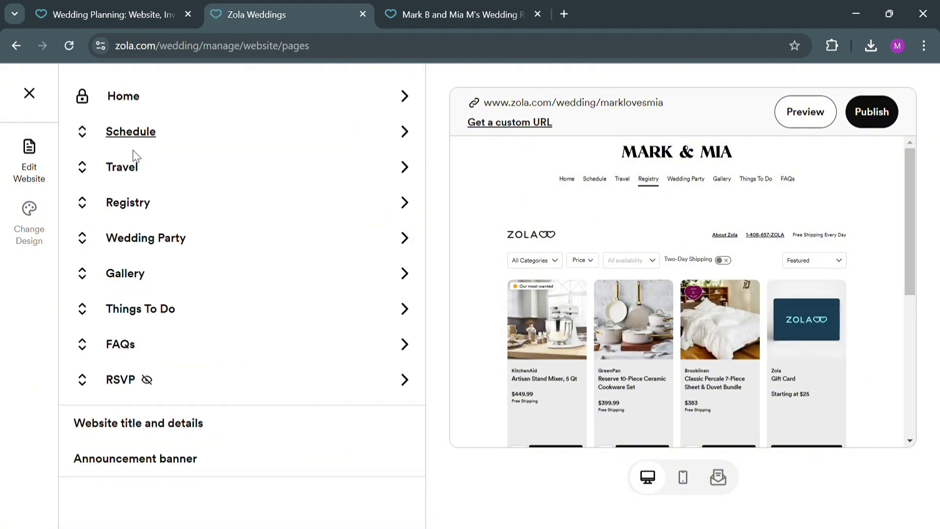
{"action": "left_click", "coordinate": [180, 245]}
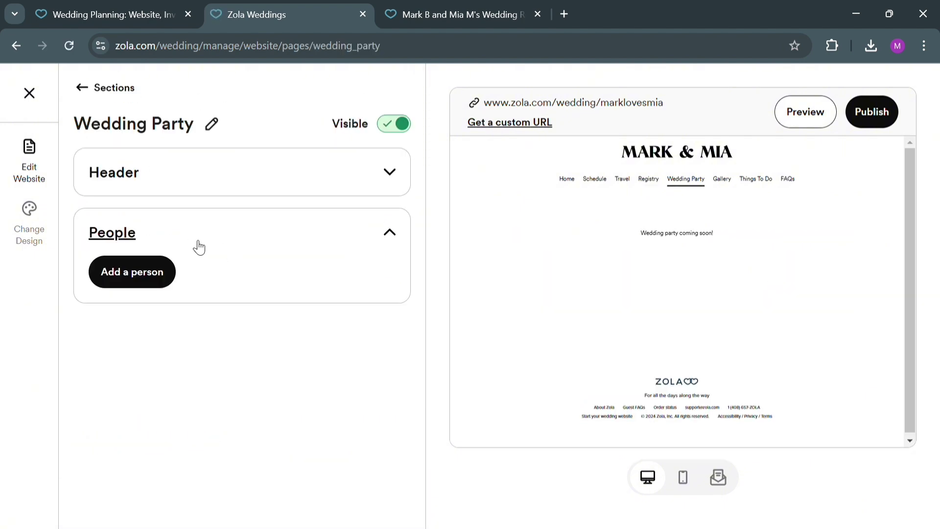
{"action": "left_click", "coordinate": [146, 278]}
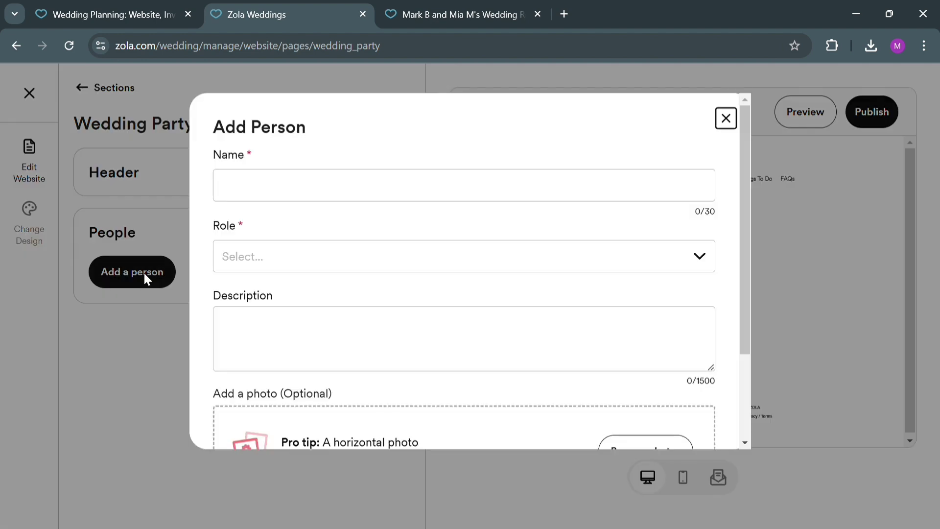
{"action": "scroll", "coordinate": [411, 210], "scroll_direction": "down", "scroll_amount": 2}
{"action": "scroll", "coordinate": [490, 294], "scroll_direction": "down", "scroll_amount": 1}
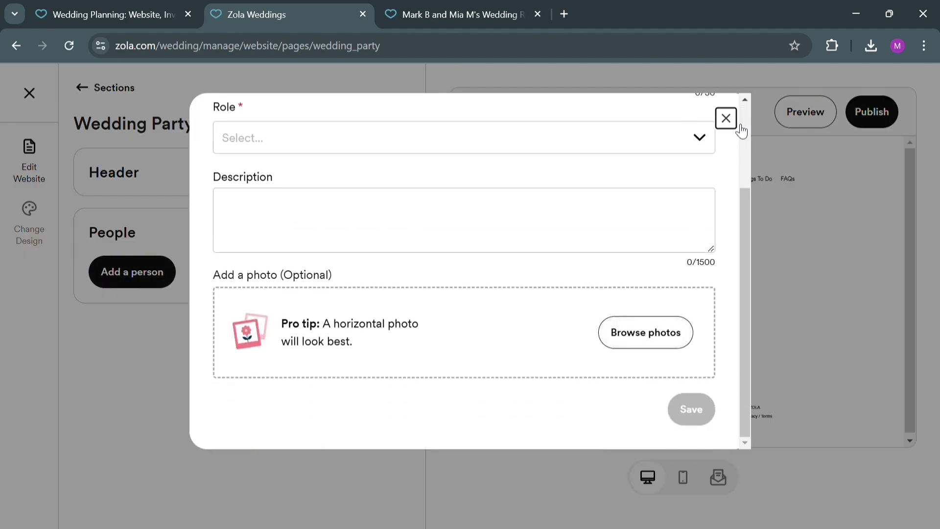
{"action": "left_click", "coordinate": [727, 119]}
{"action": "left_click", "coordinate": [114, 88]}
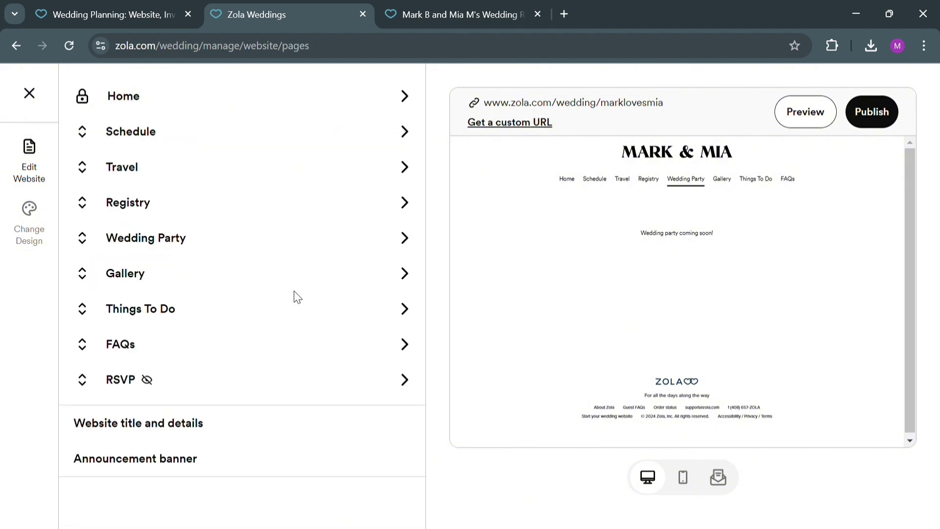
- View Gallery, then preview a Things To Do recommendation with manual address, unsaved
{"action": "left_click", "coordinate": [303, 280]}
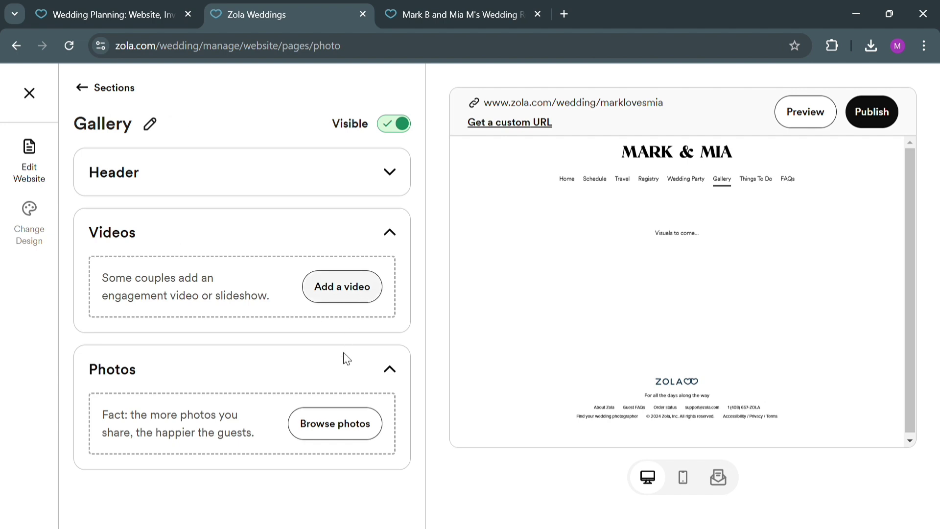
{"action": "left_click", "coordinate": [82, 88]}
{"action": "left_click", "coordinate": [219, 316]}
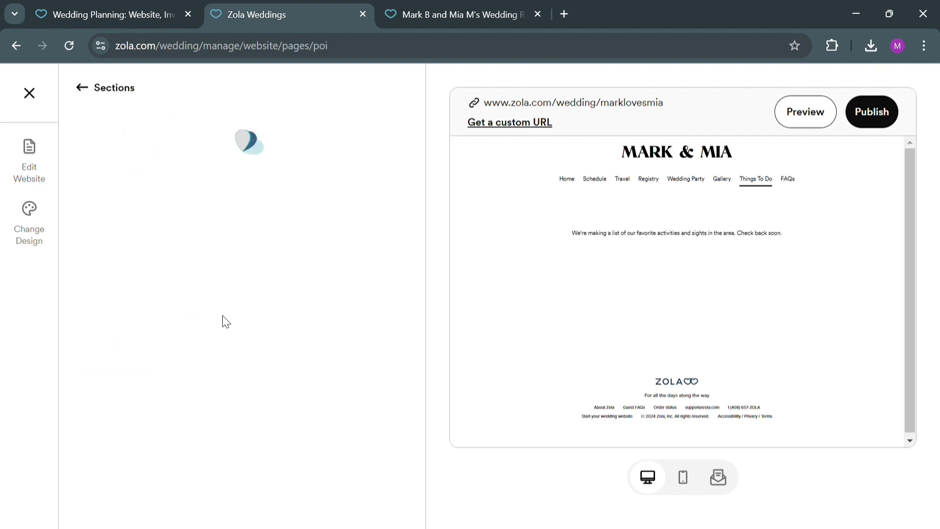
{"action": "left_click", "coordinate": [201, 274]}
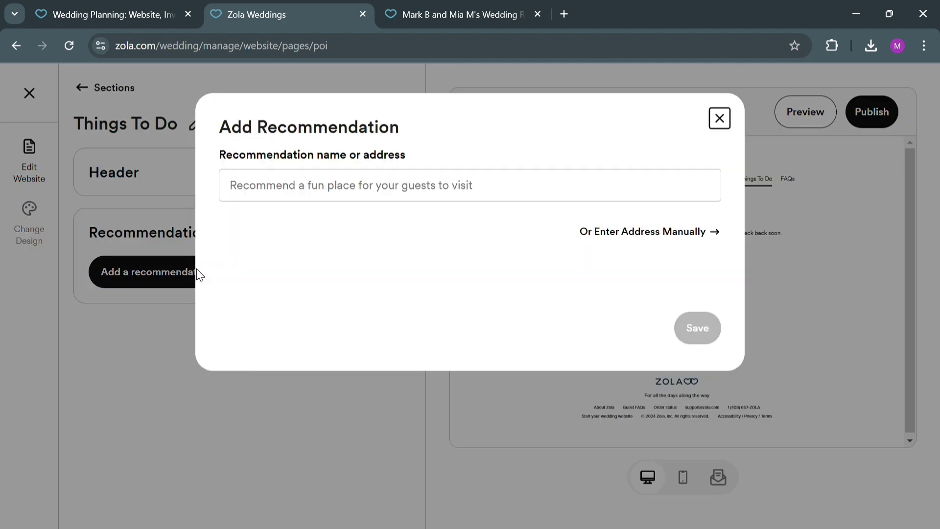
{"action": "left_click", "coordinate": [705, 240]}
{"action": "scroll", "coordinate": [523, 273], "scroll_direction": "down", "scroll_amount": 5}
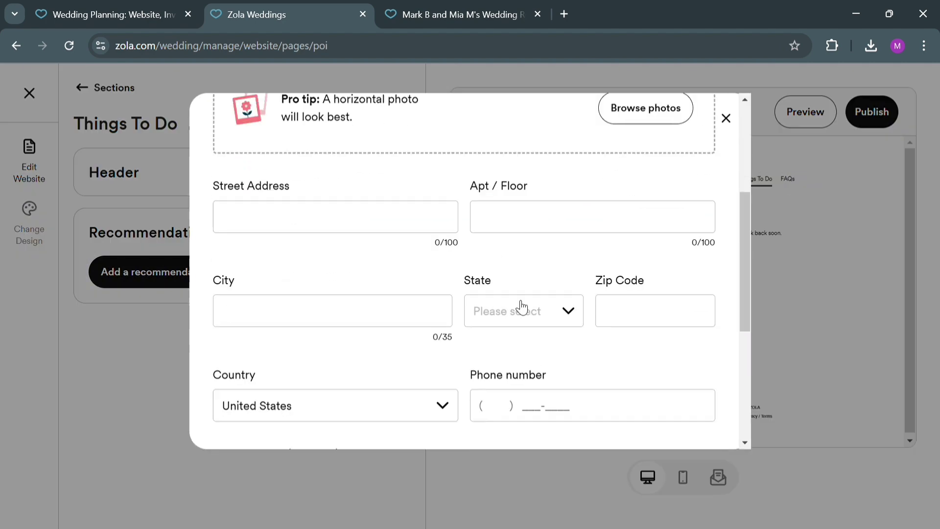
{"action": "scroll", "coordinate": [520, 309], "scroll_direction": "up", "scroll_amount": 5}
{"action": "scroll", "coordinate": [521, 289], "scroll_direction": "down", "scroll_amount": 6}
{"action": "scroll", "coordinate": [526, 269], "scroll_direction": "down", "scroll_amount": 4}
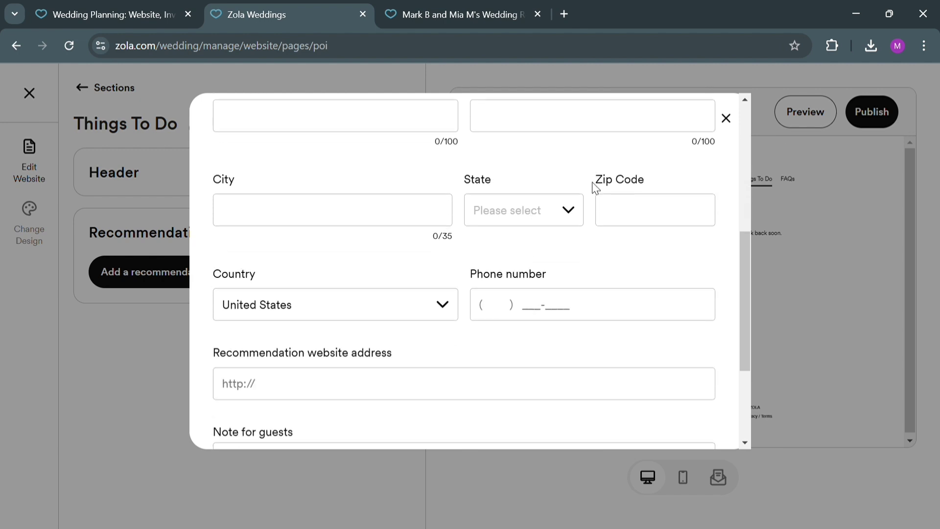
{"action": "left_click", "coordinate": [726, 120]}
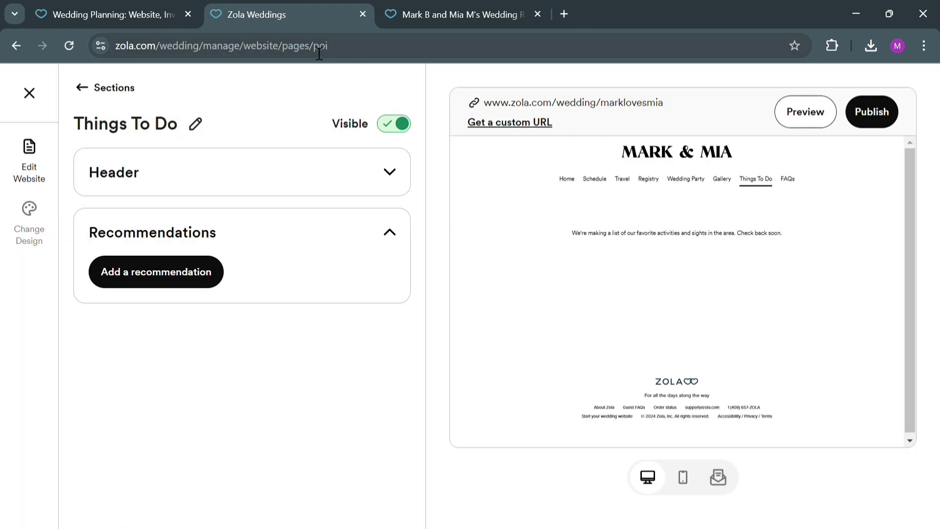
{"action": "left_click", "coordinate": [101, 91]}
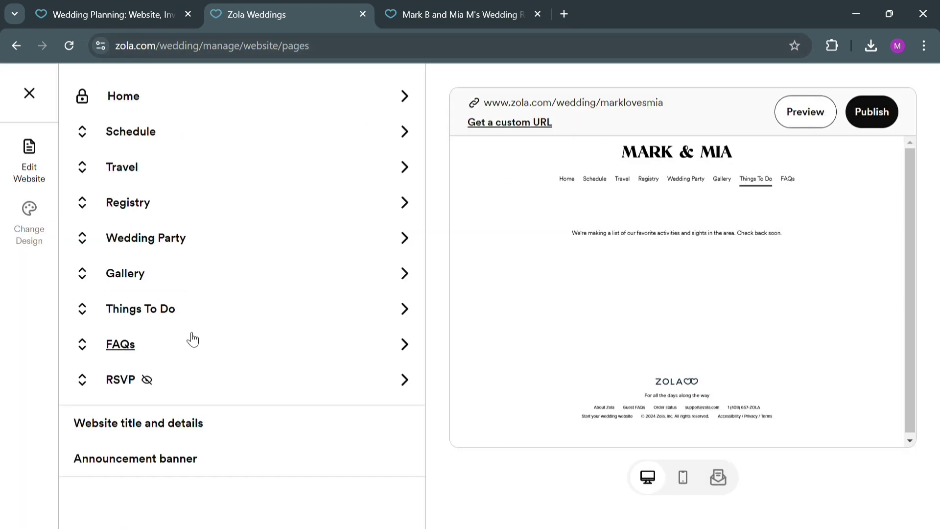
- Check the FAQs section, then open the RSVP section's settings
{"action": "left_click", "coordinate": [148, 341]}
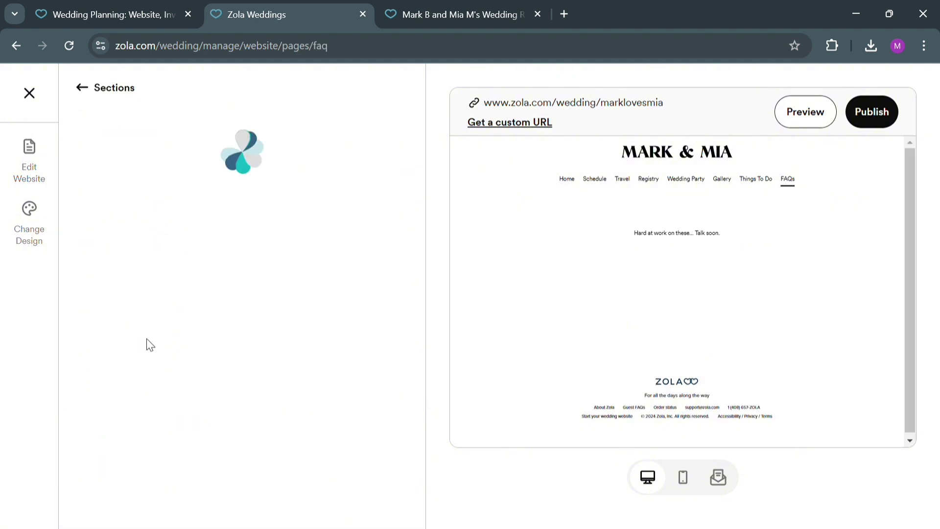
{"action": "left_click", "coordinate": [84, 93]}
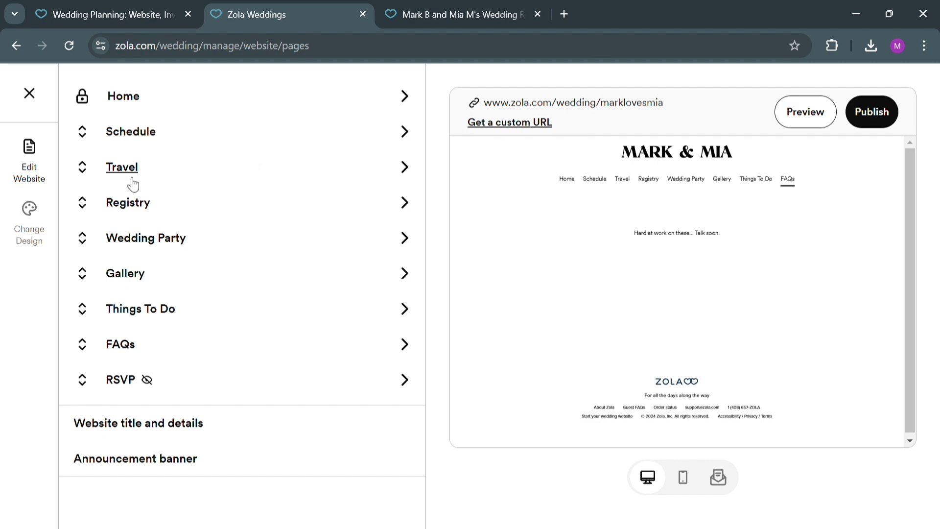
{"action": "left_click", "coordinate": [158, 389]}
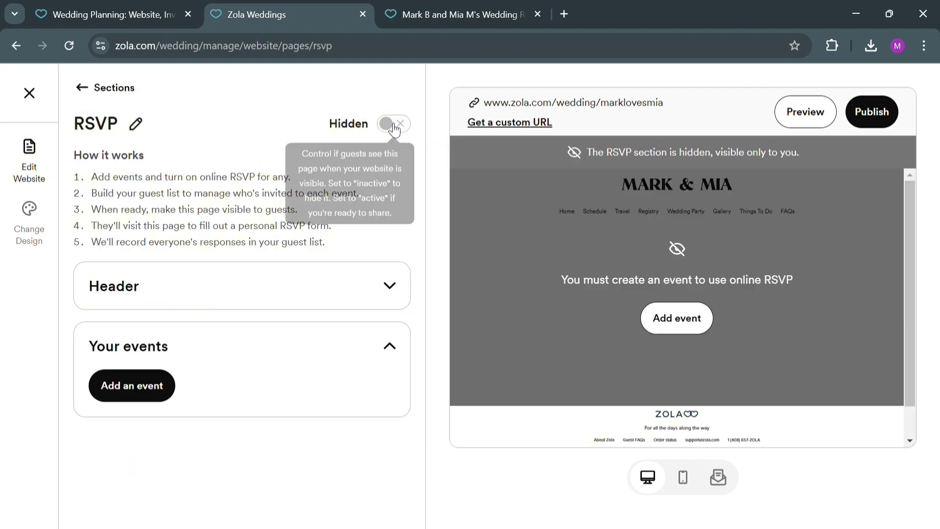
{"action": "left_click", "coordinate": [392, 128]}
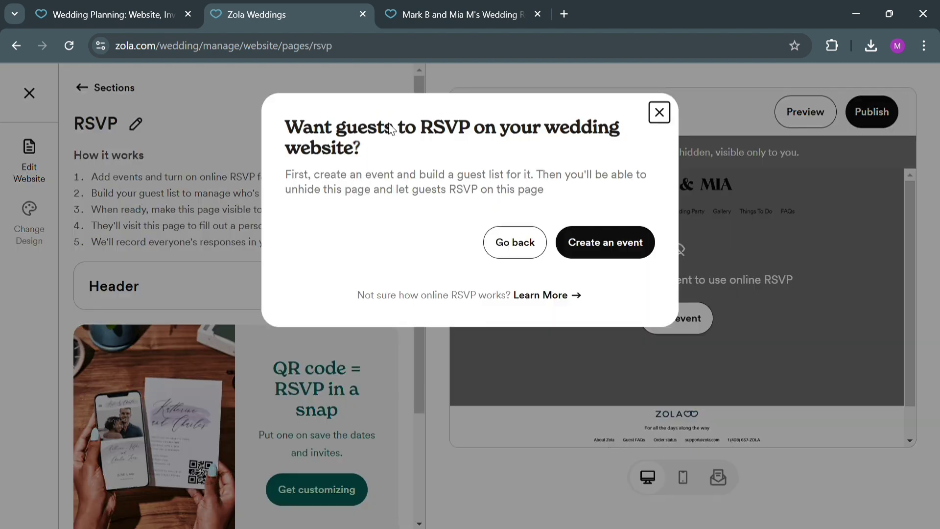
{"action": "left_click", "coordinate": [631, 248]}
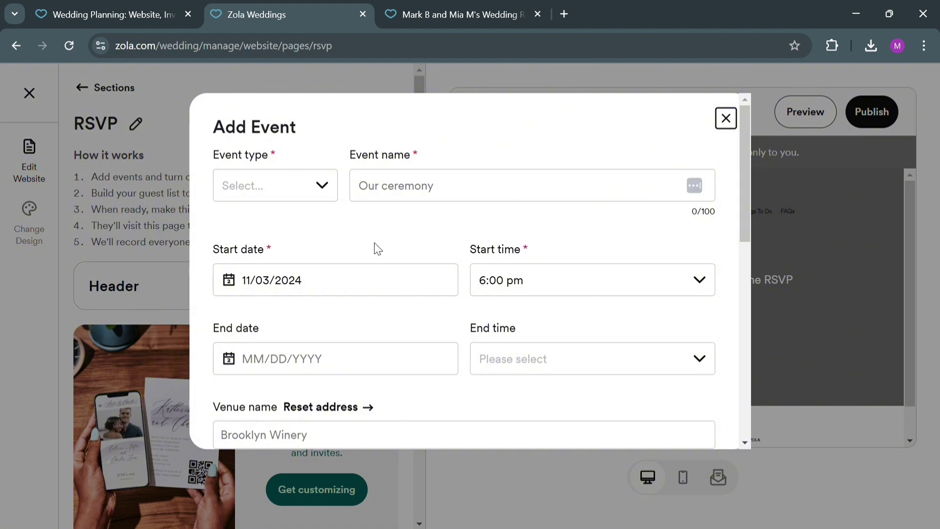
{"action": "left_click", "coordinate": [335, 185]}
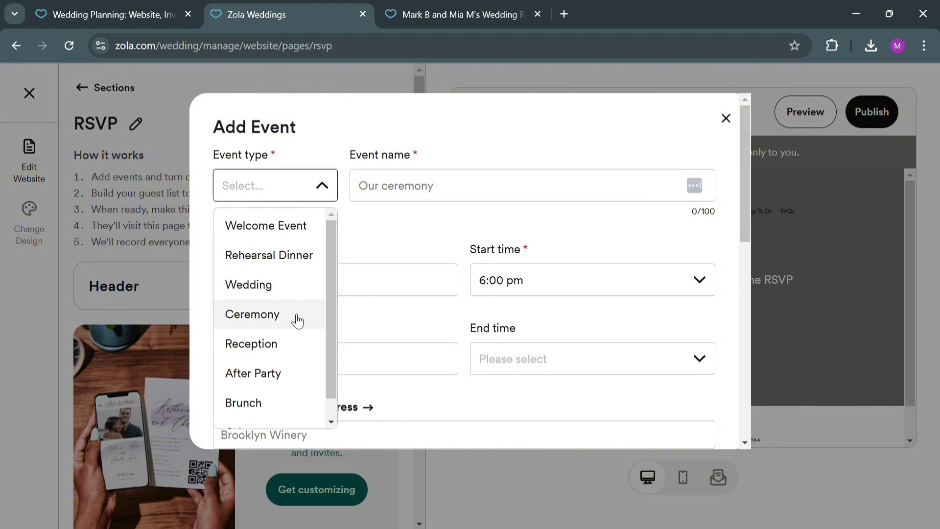
{"action": "left_click", "coordinate": [260, 344]}
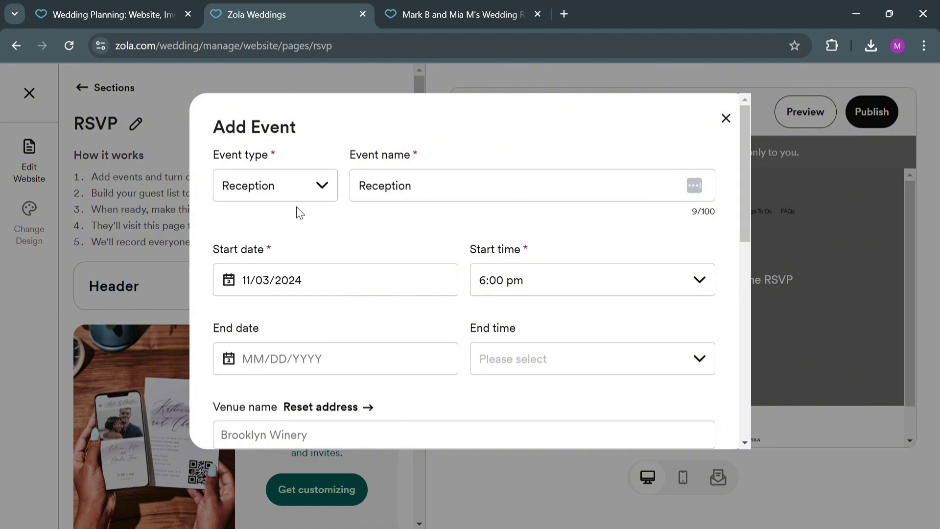
{"action": "scroll", "coordinate": [336, 250], "scroll_direction": "down", "scroll_amount": 3}
{"action": "scroll", "coordinate": [377, 312], "scroll_direction": "down", "scroll_amount": 6}
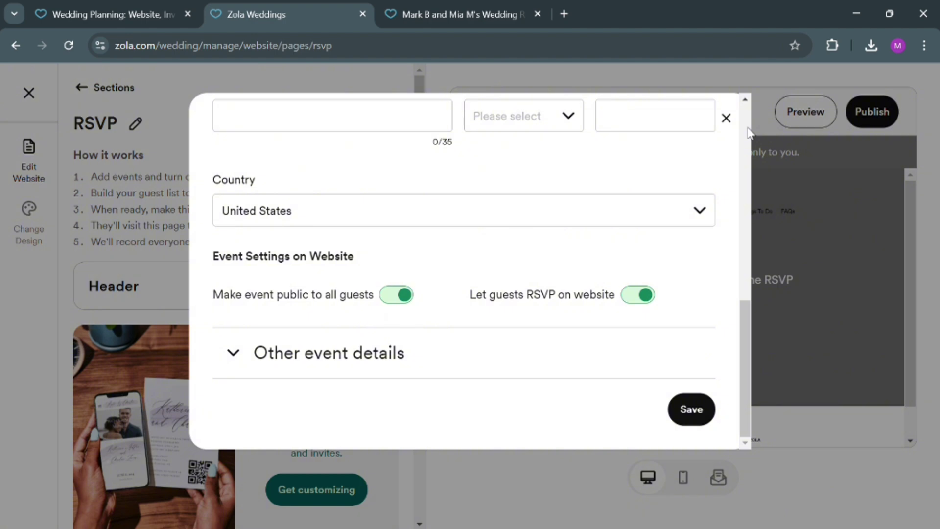
- Discard the event form and attempt publishing, cancelling the wedding-date prompt
{"action": "left_click", "coordinate": [726, 118]}
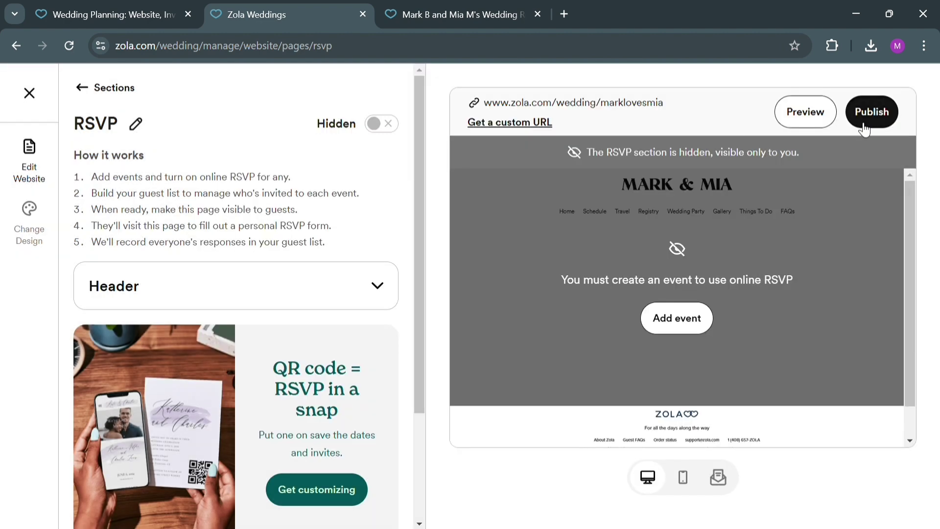
{"action": "left_click", "coordinate": [874, 112]}
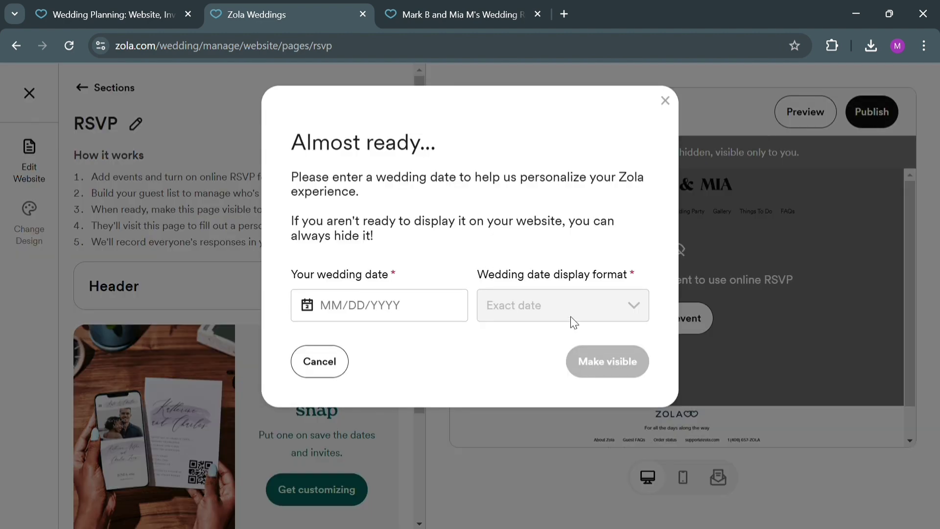
{"action": "left_click", "coordinate": [665, 101]}
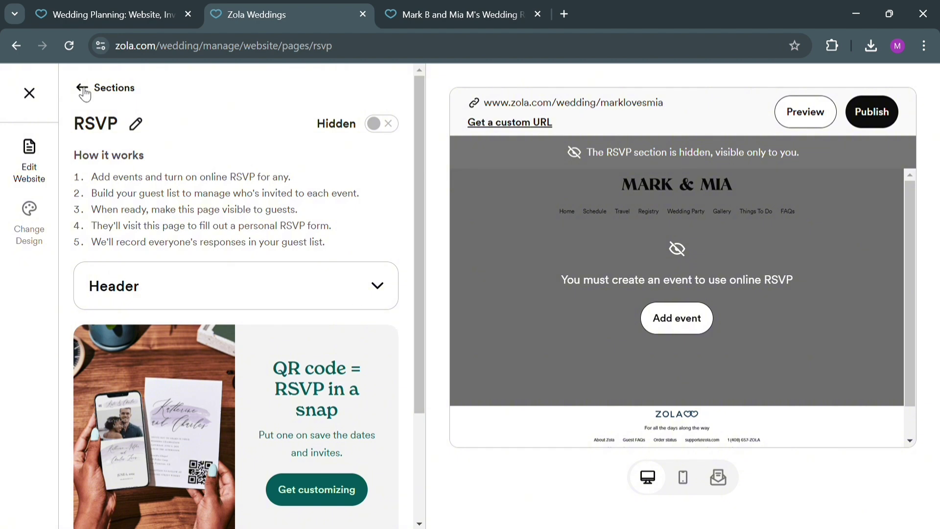
- Try making the RSVP page visible, dismiss its explanation, and return to Sections
{"action": "left_click", "coordinate": [387, 124]}
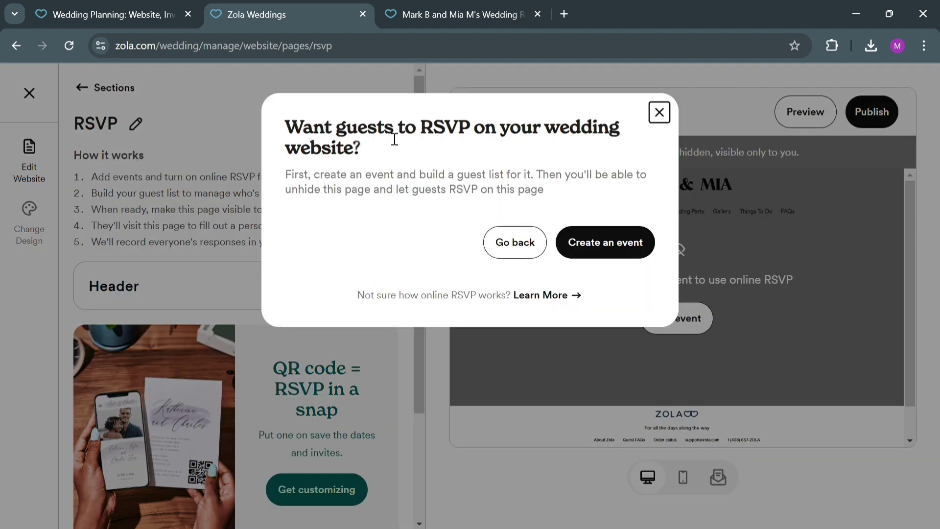
{"action": "left_click", "coordinate": [659, 113]}
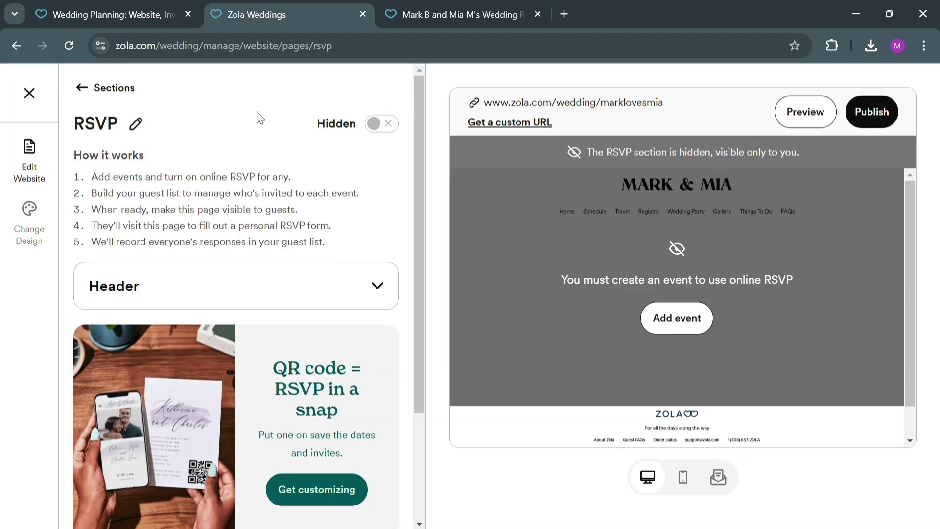
{"action": "left_click", "coordinate": [91, 89]}
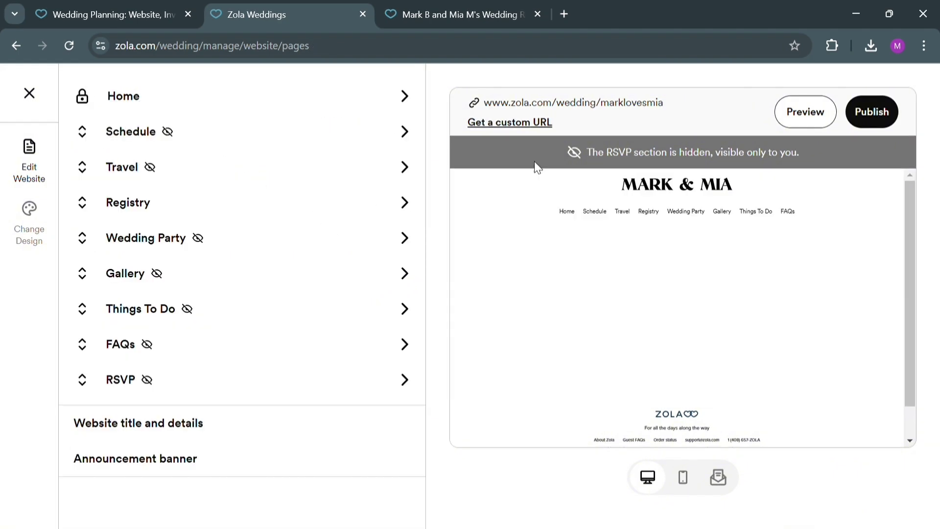